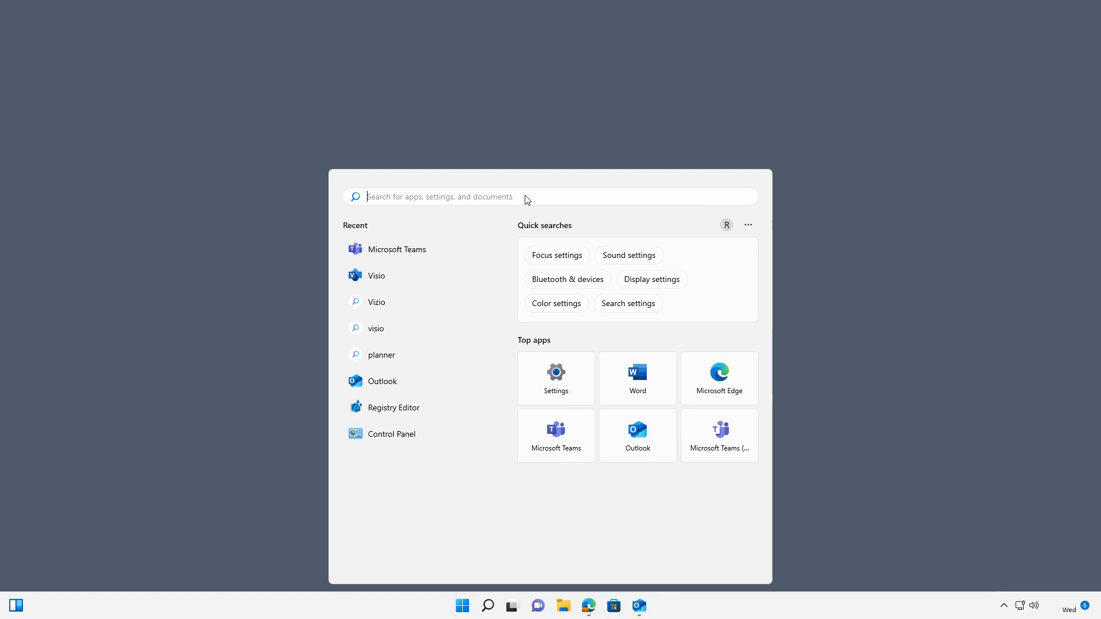
Launch Microsoft Teams and open the Planner app from the Popular on Teams apps
text(teams)
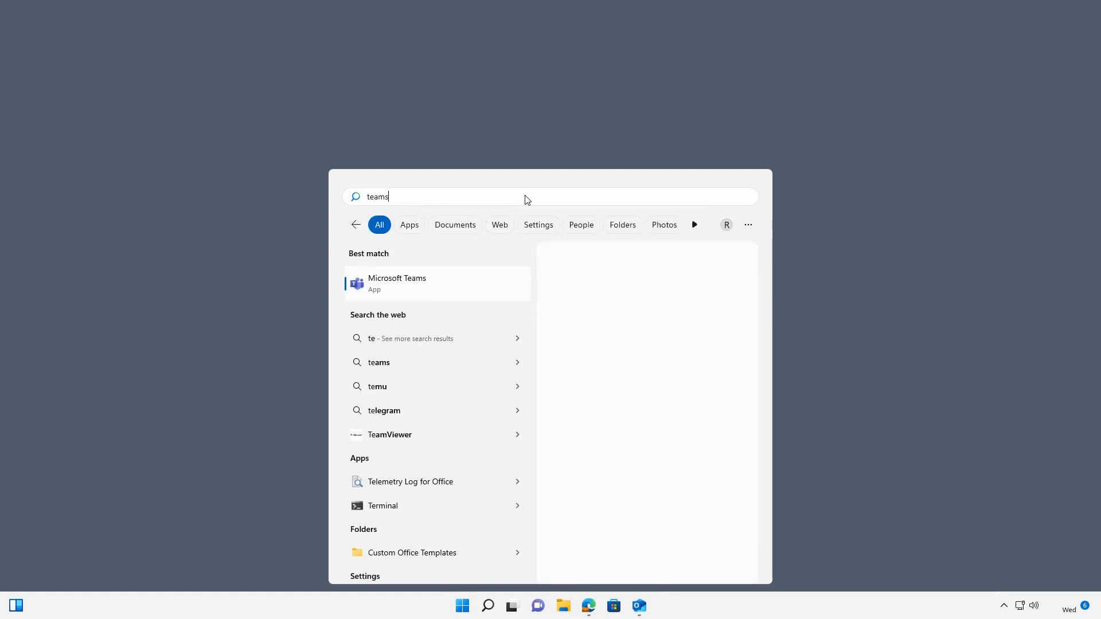
click(576, 365)
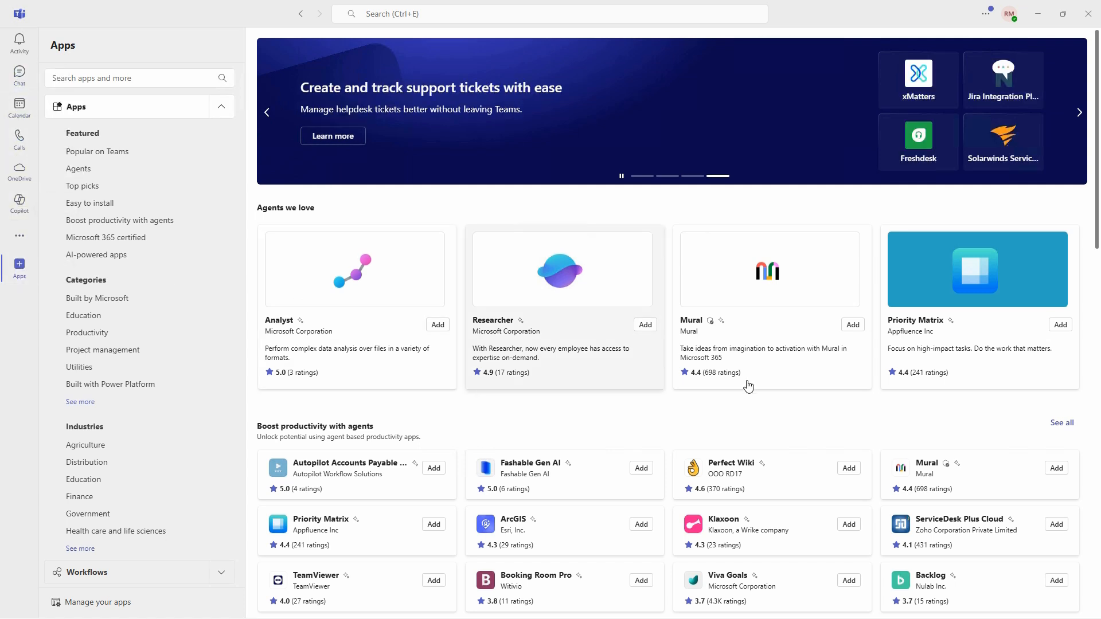
scroll(831, 441, down, 4)
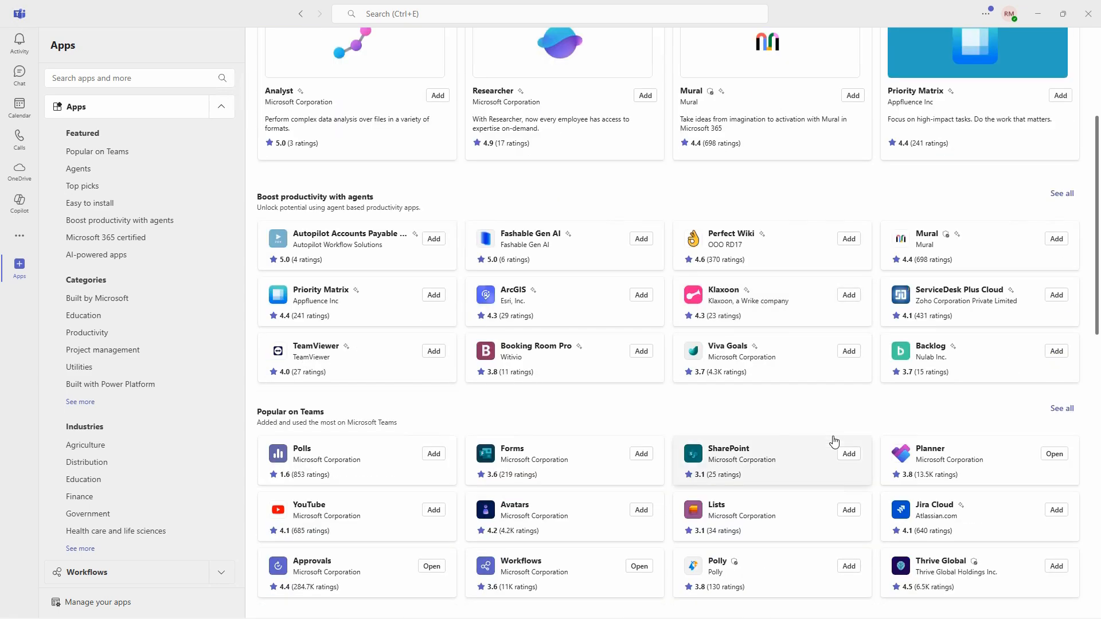
scroll(833, 442, down, 2)
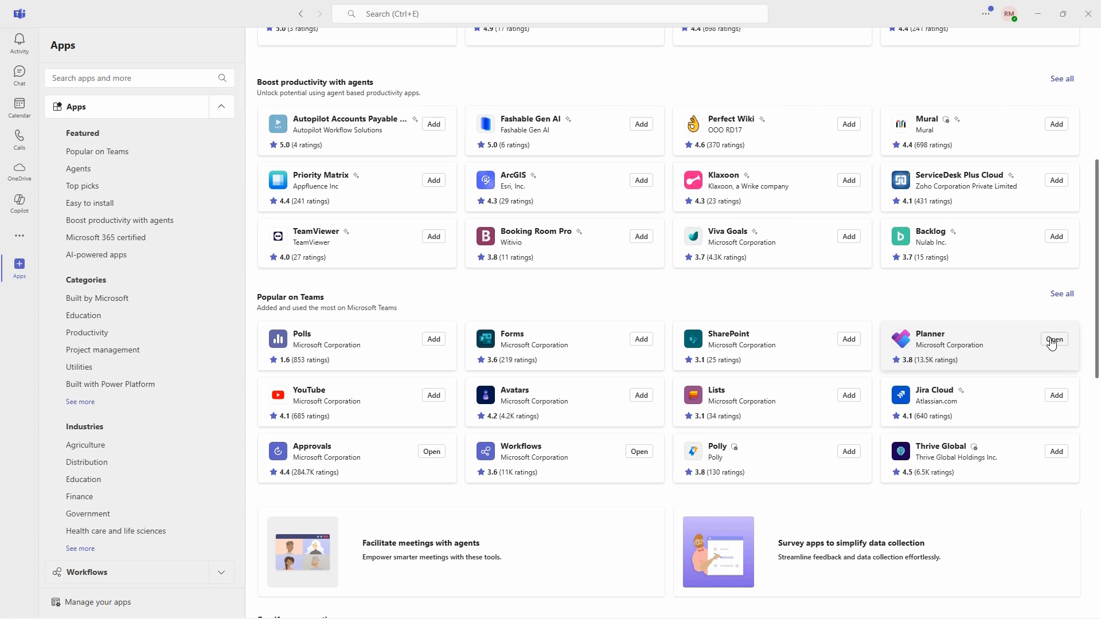
click(1053, 339)
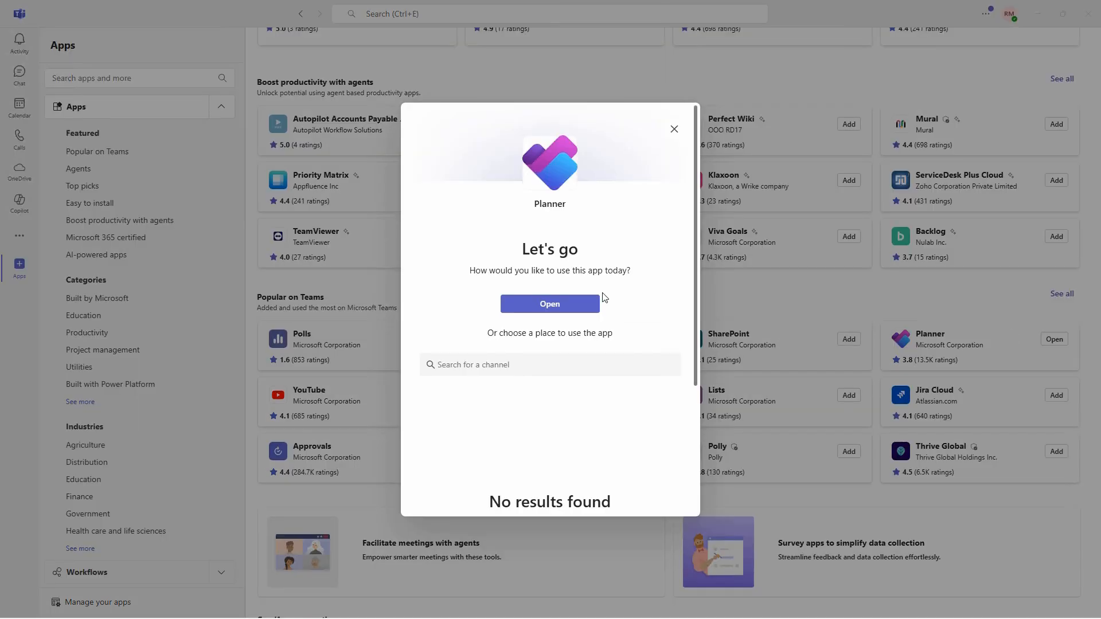
click(560, 310)
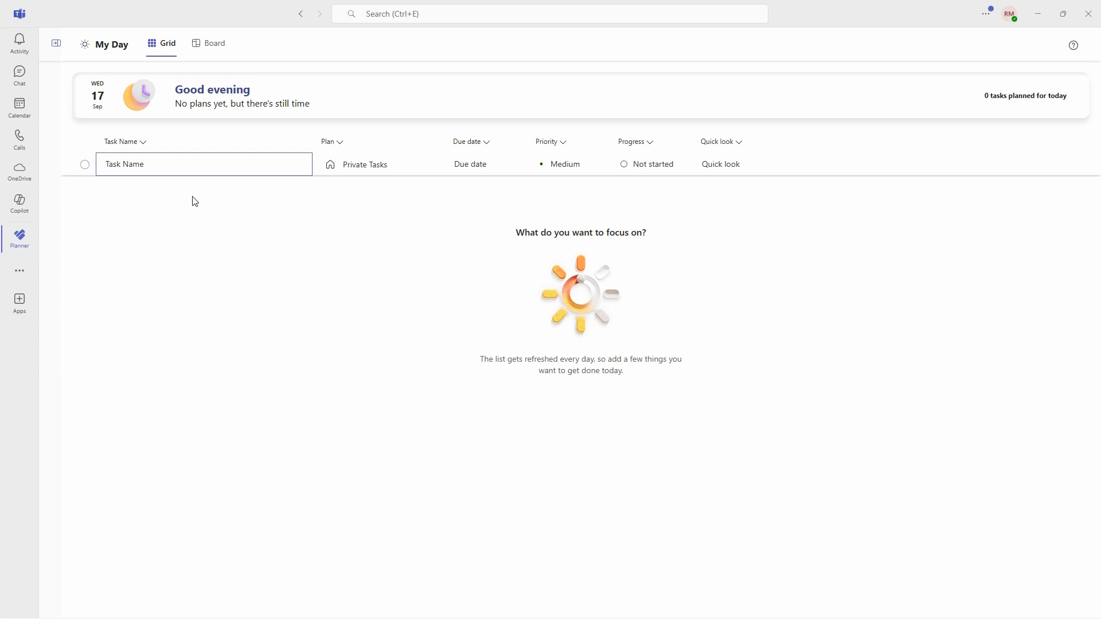
Expand Planner's navigation pane and add a task named "Check in on payroll" to My Day
click(56, 43)
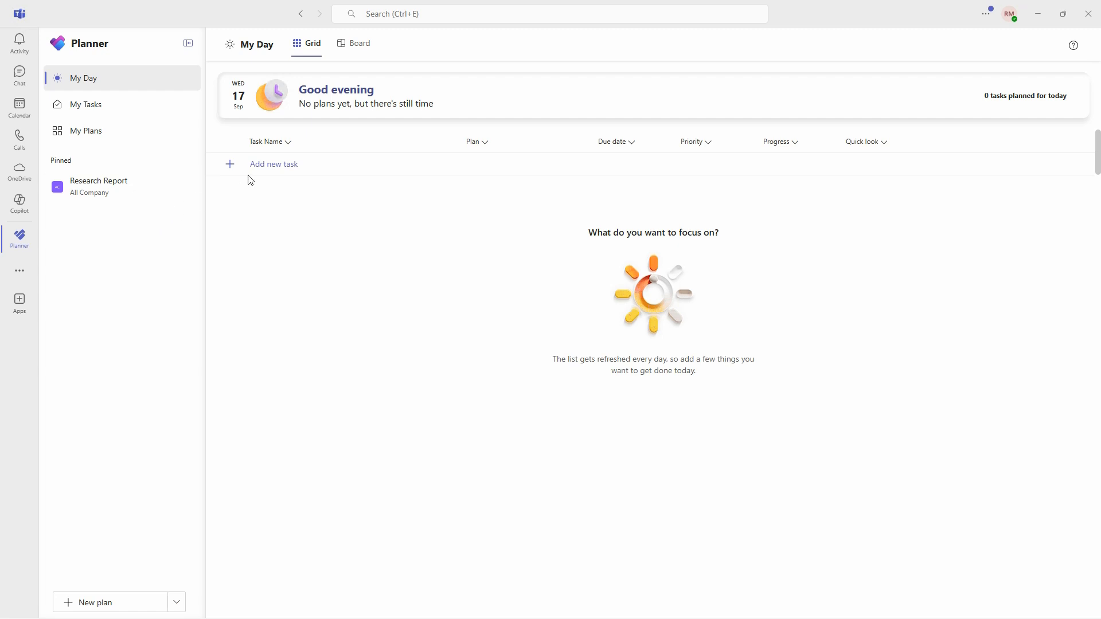
click(275, 167)
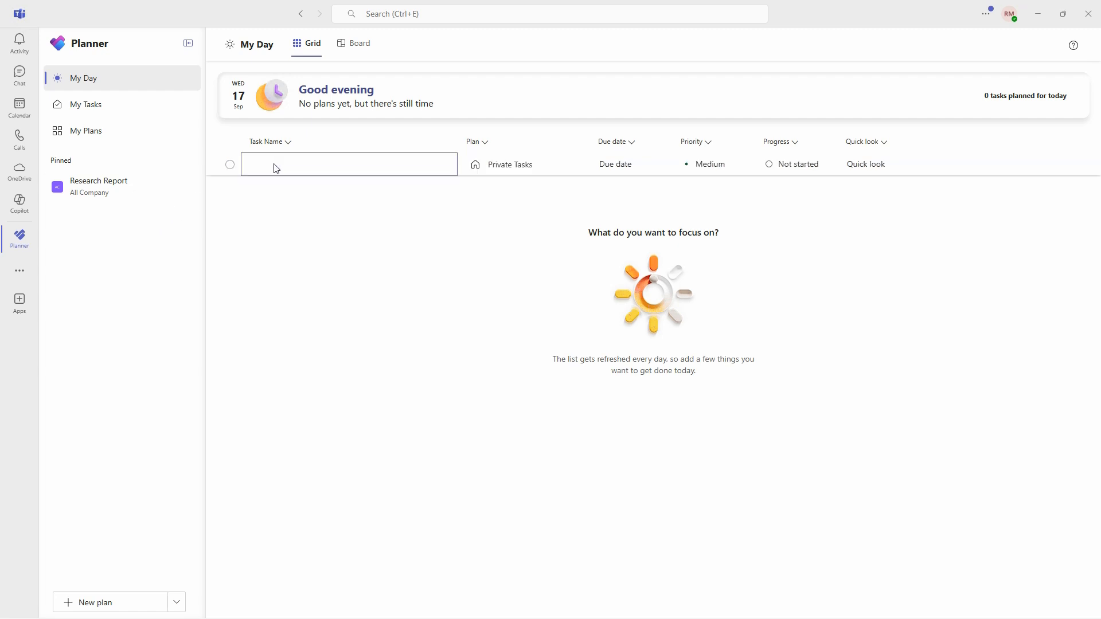
text(Check in on payroll)
key(Return)
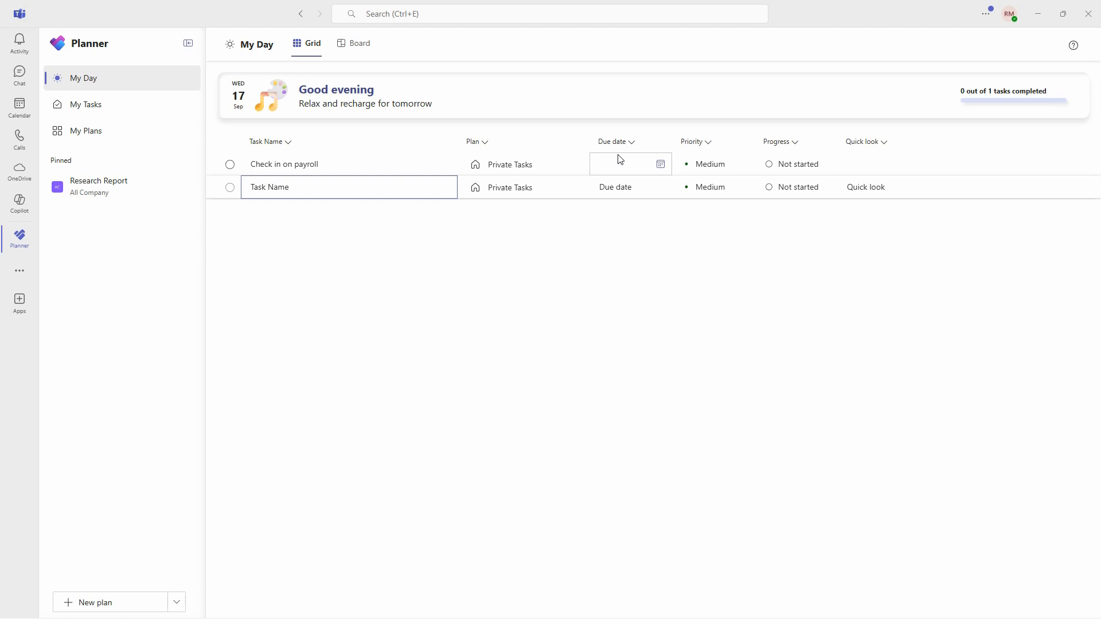
Set the "Check in on payroll" task's due date to 9/17/2025 and its priority to Important
click(661, 165)
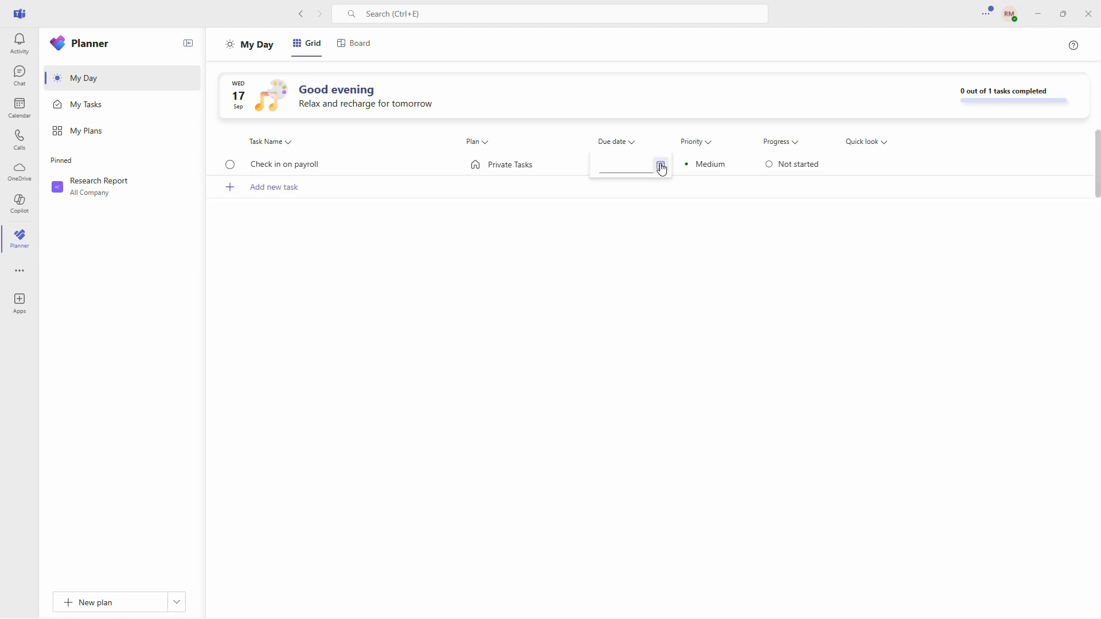
click(654, 264)
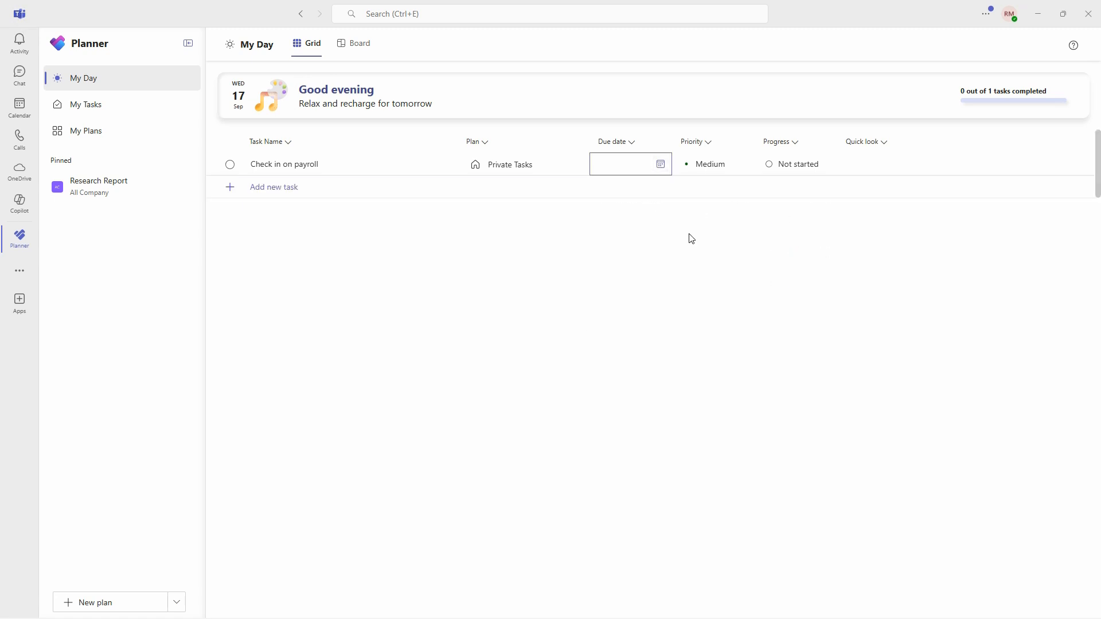
click(744, 166)
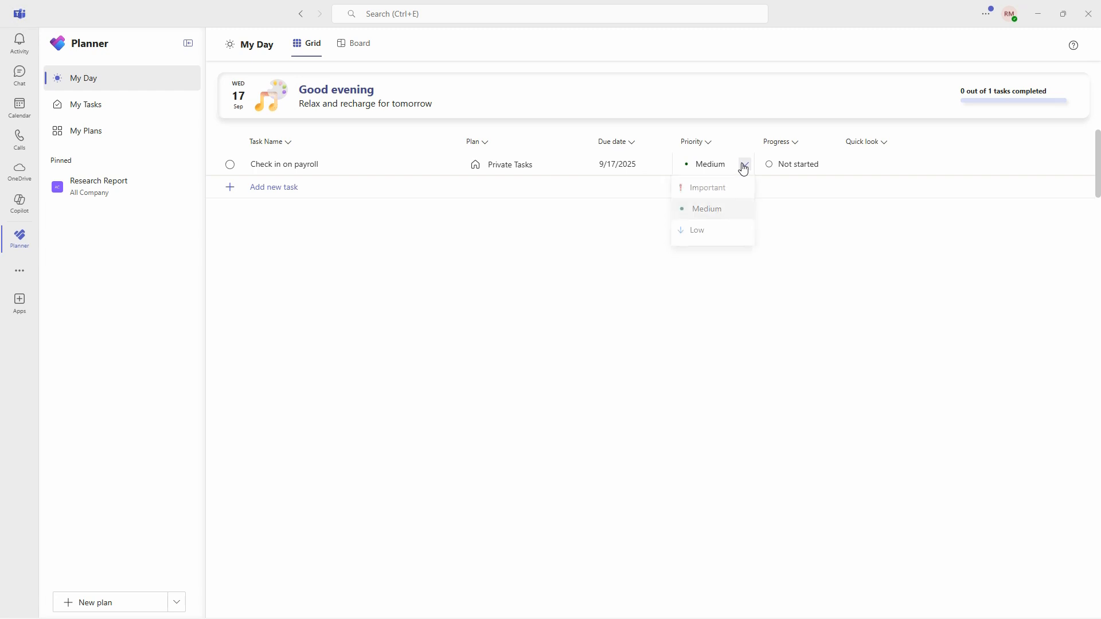
click(711, 195)
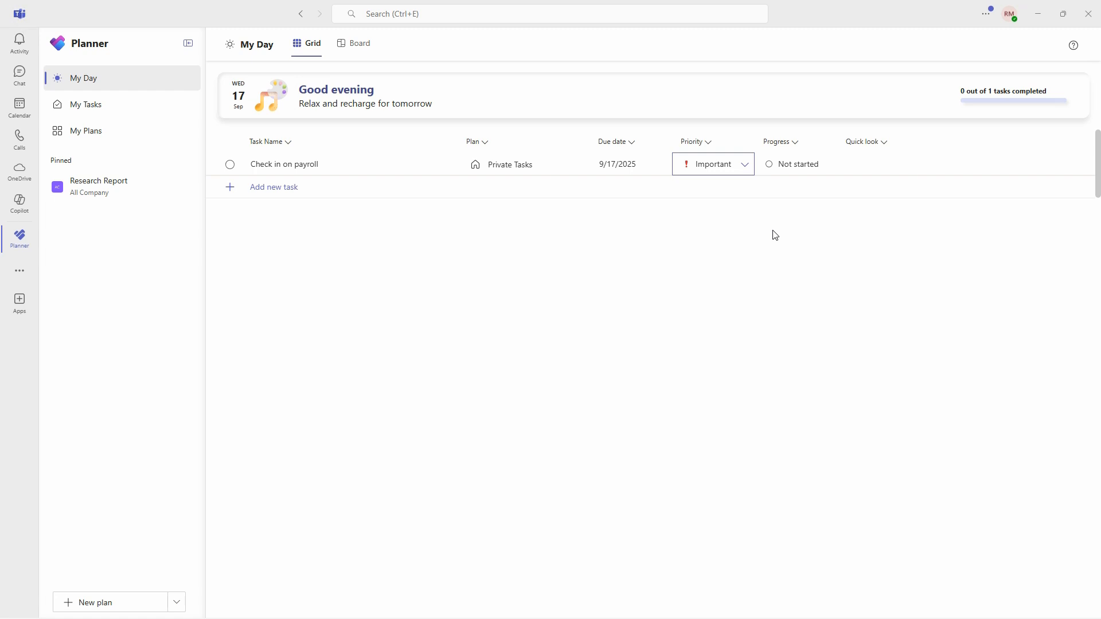
View the progress options available for the "Check in on payroll" task
click(801, 166)
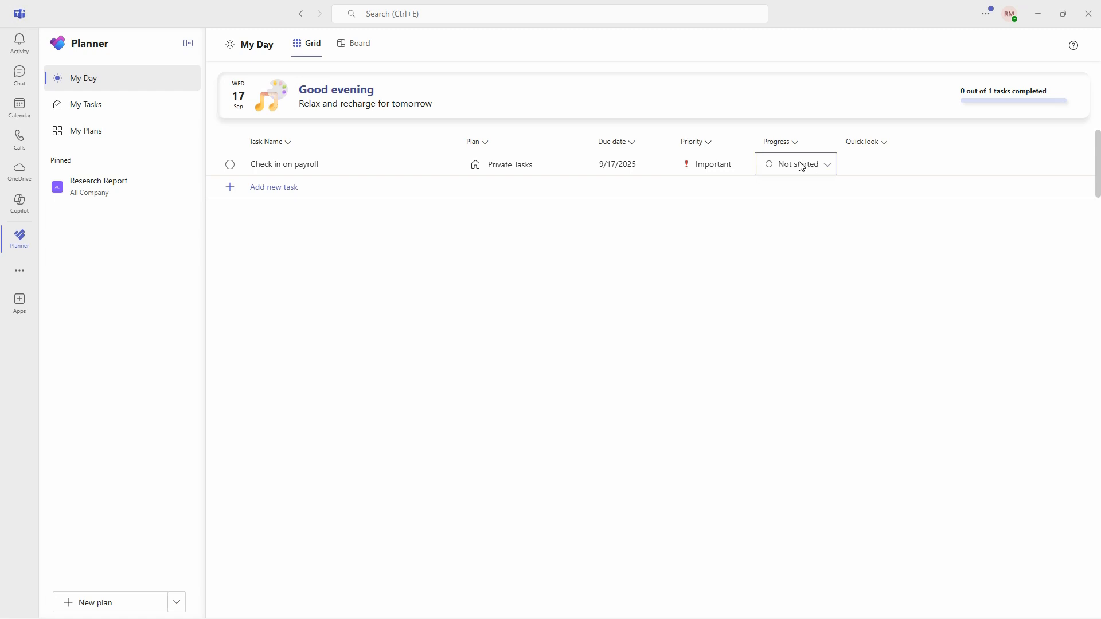
click(828, 165)
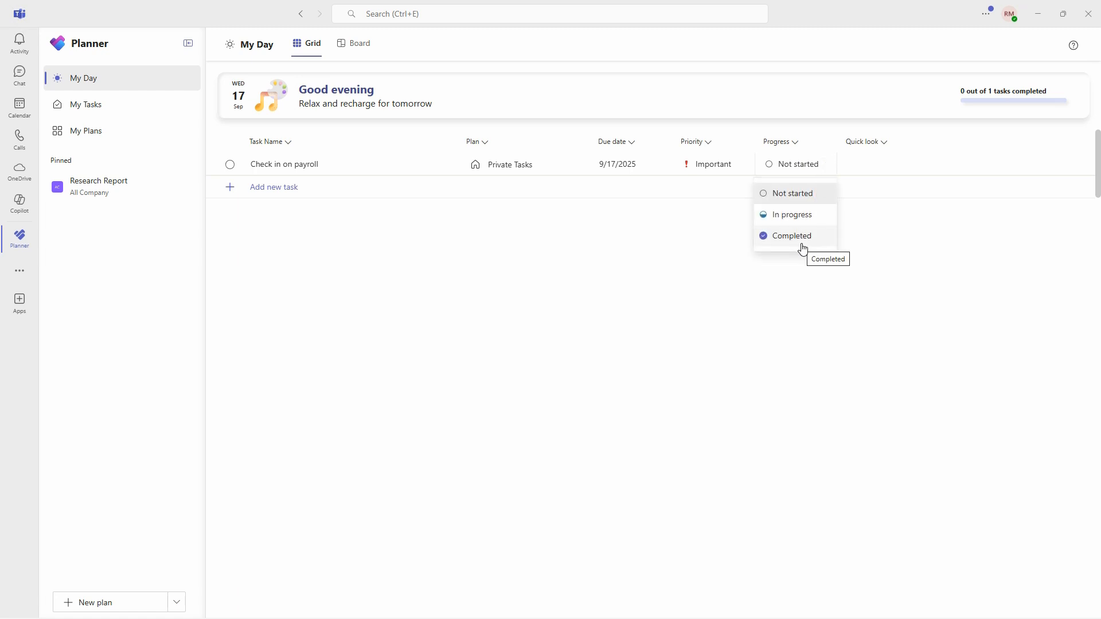
click(660, 240)
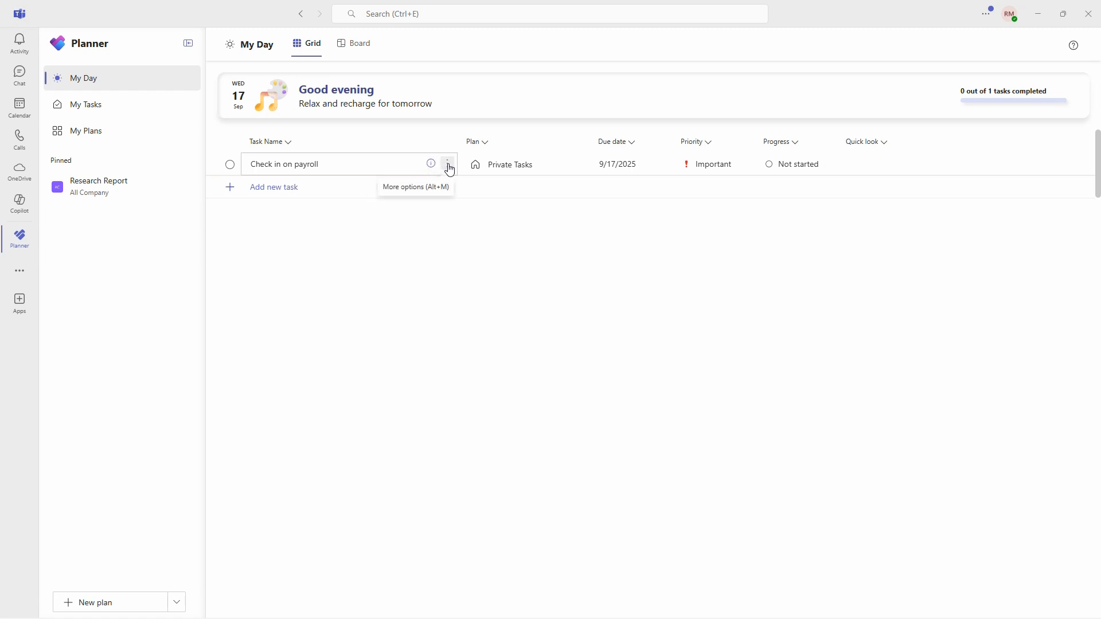
Add the note "Make sure Payroll is correct and submitted" in the "Check in on payroll" task's details and close them
click(448, 165)
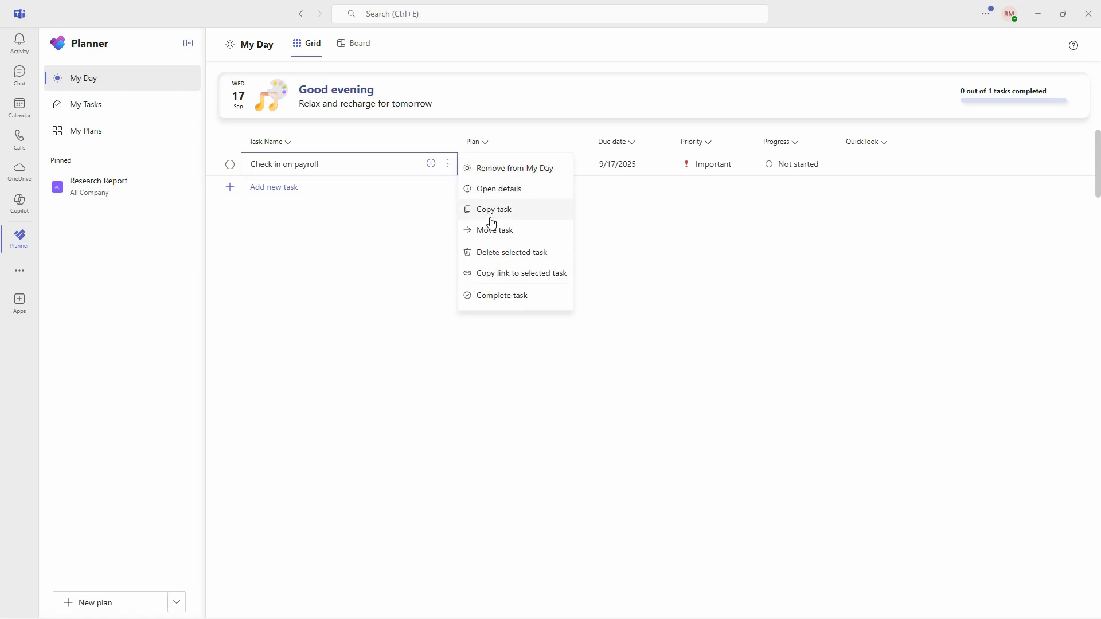
click(500, 189)
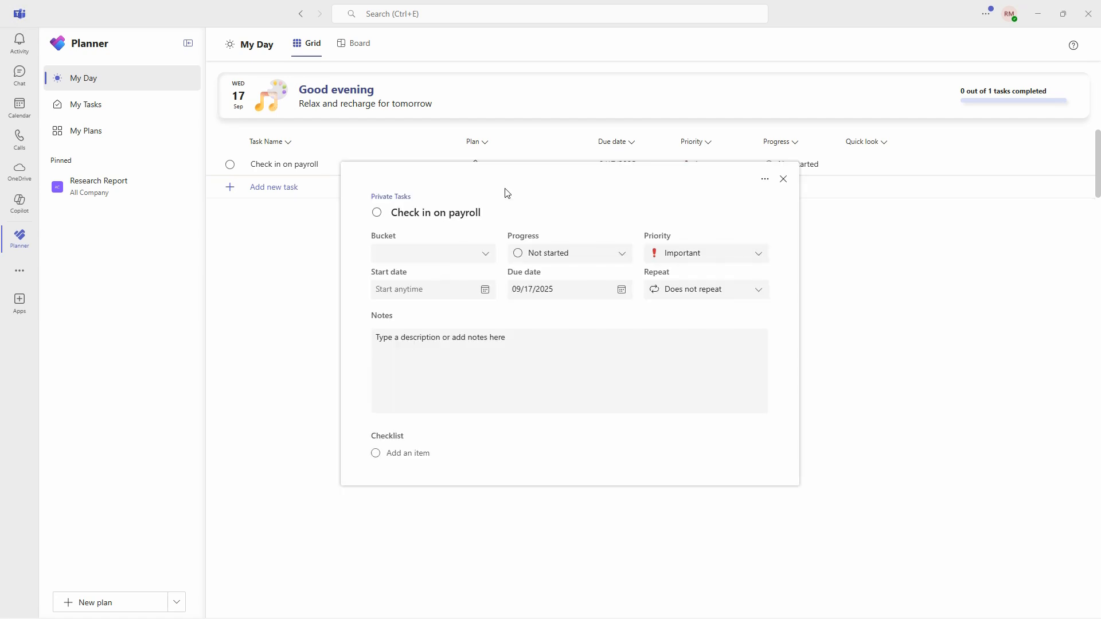
click(472, 348)
text(Make s)
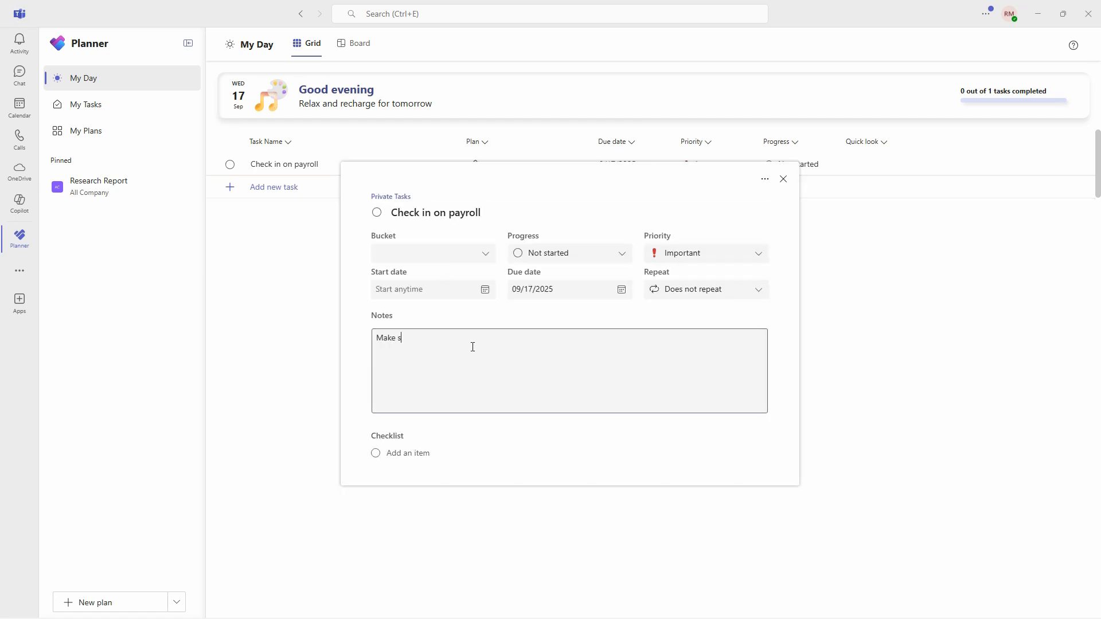
text(ure Payroll is correct and submitted)
click(436, 257)
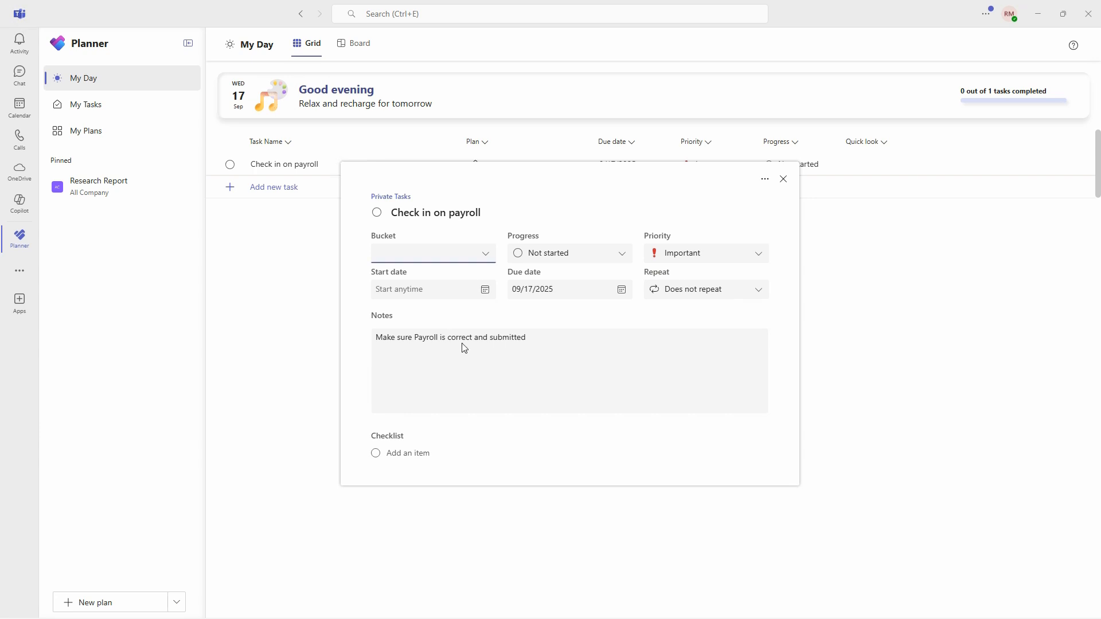
click(411, 454)
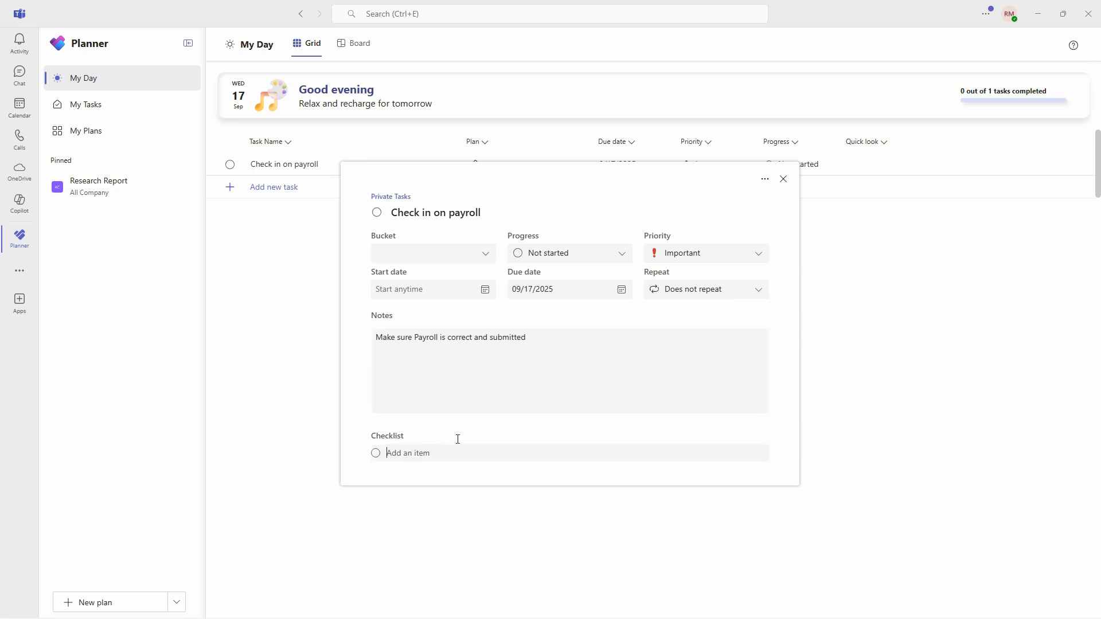
click(783, 179)
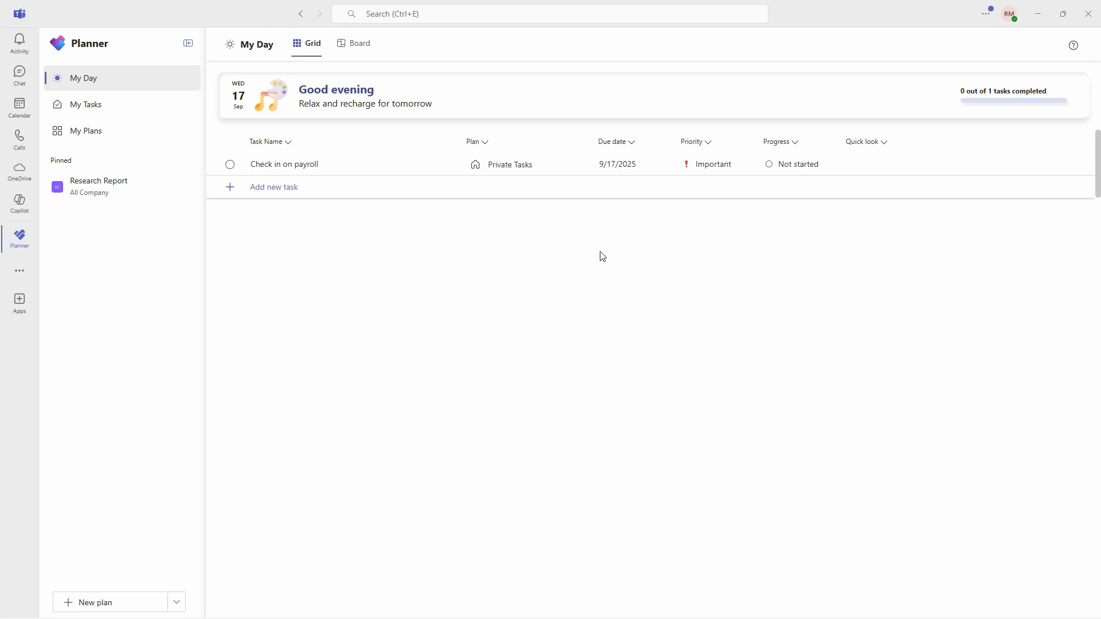
Show all tasks on the My Tasks board and open the Research Report plan from My Plans
click(89, 109)
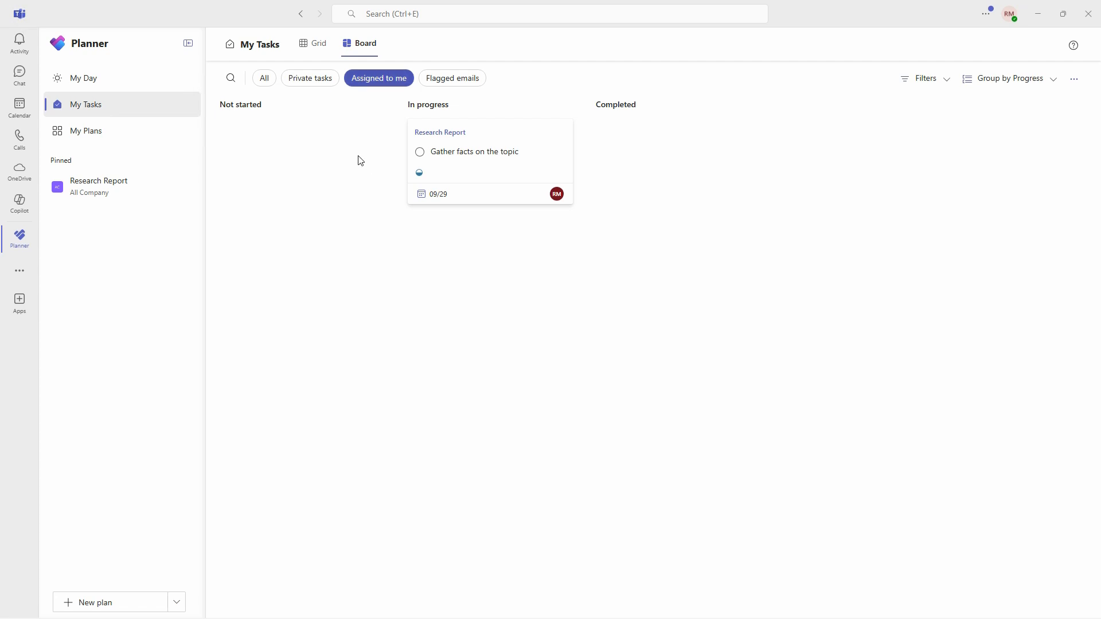
click(265, 79)
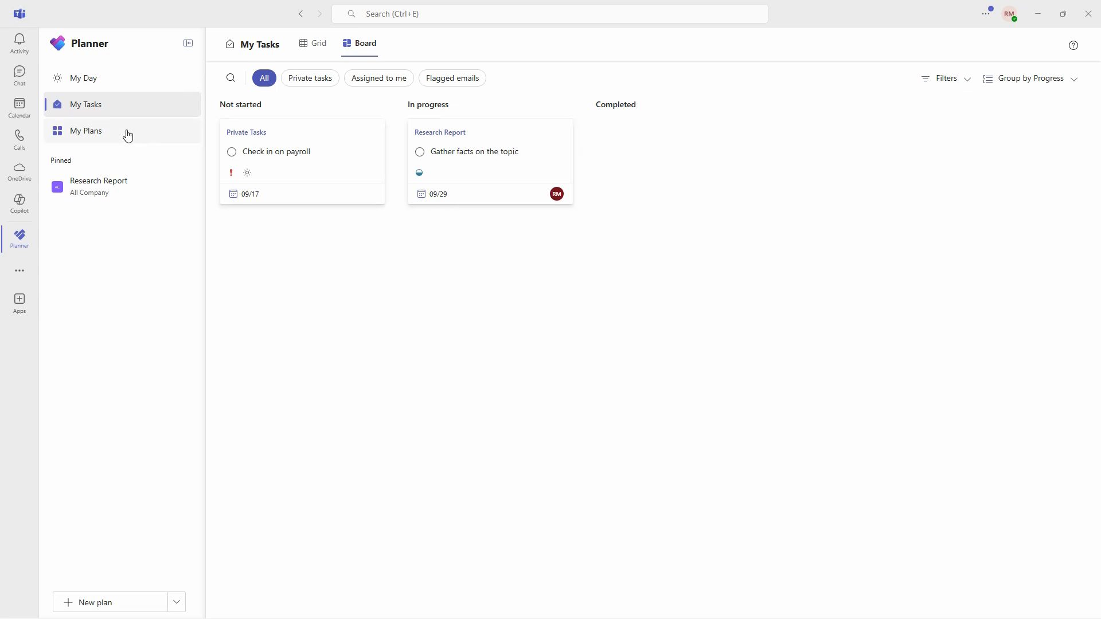
click(91, 132)
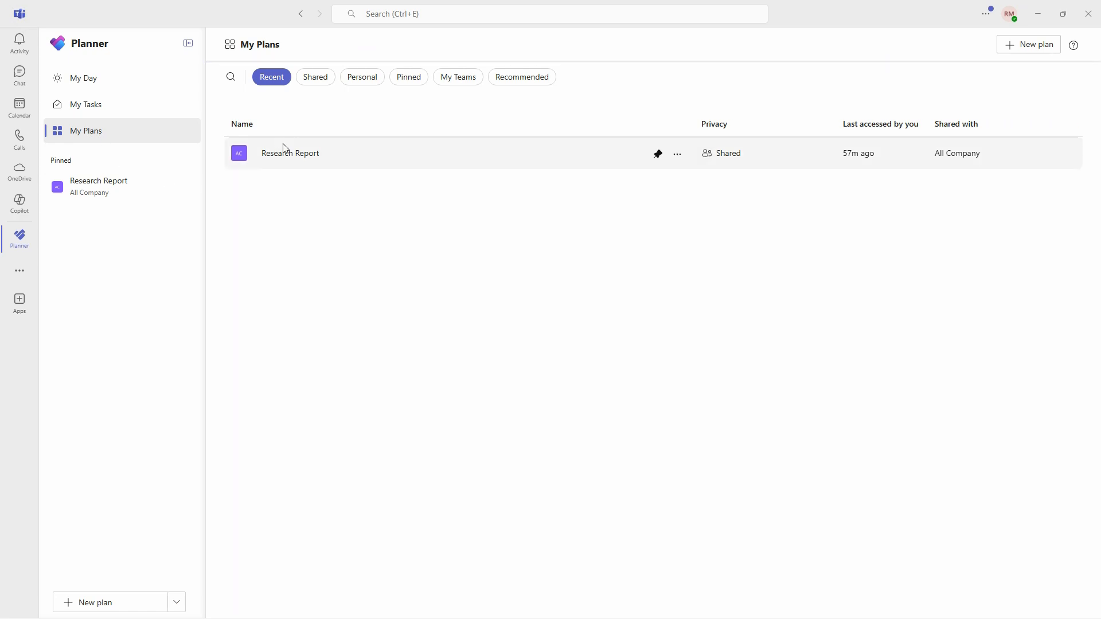
click(293, 160)
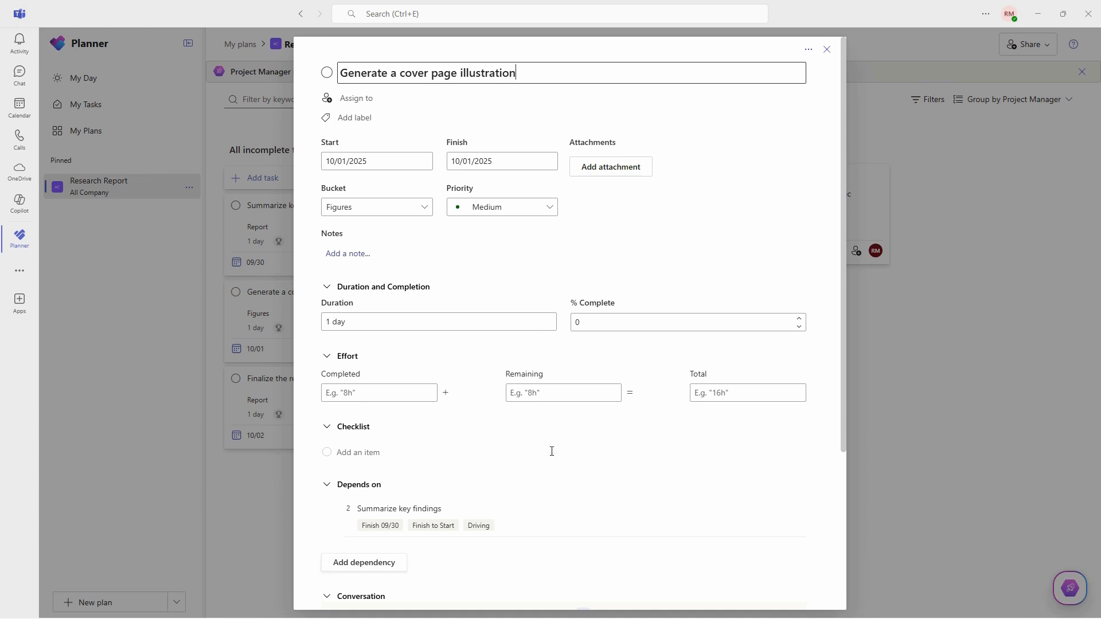
Collapse the Conversation section in the "Generate a cover page illustration" task's details and set its priority to Urgent
scroll(552, 451, down, 4)
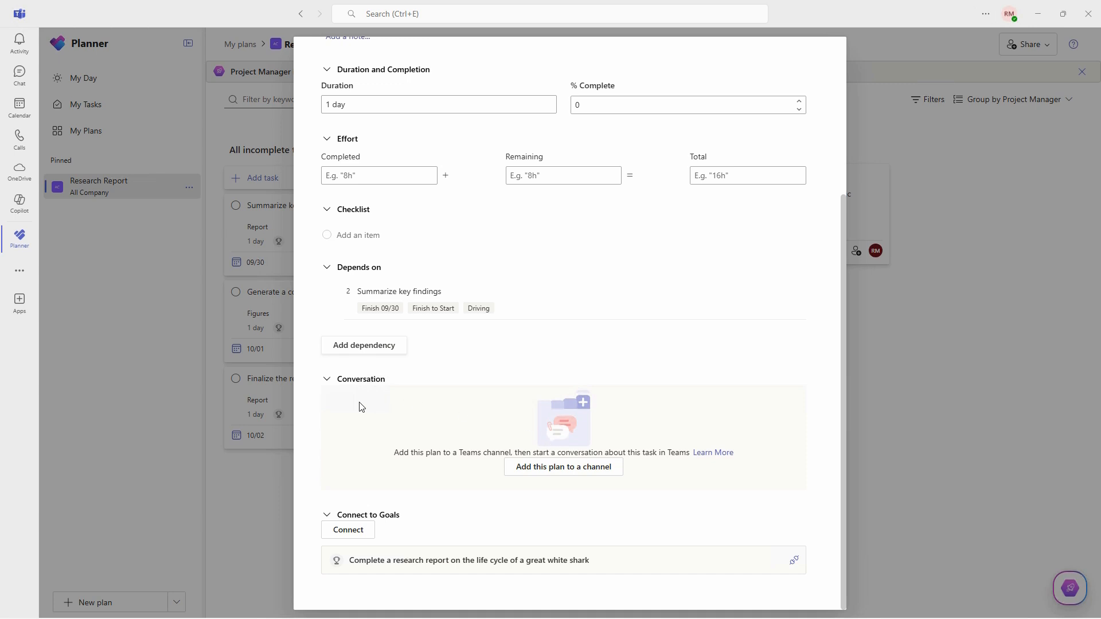
click(327, 379)
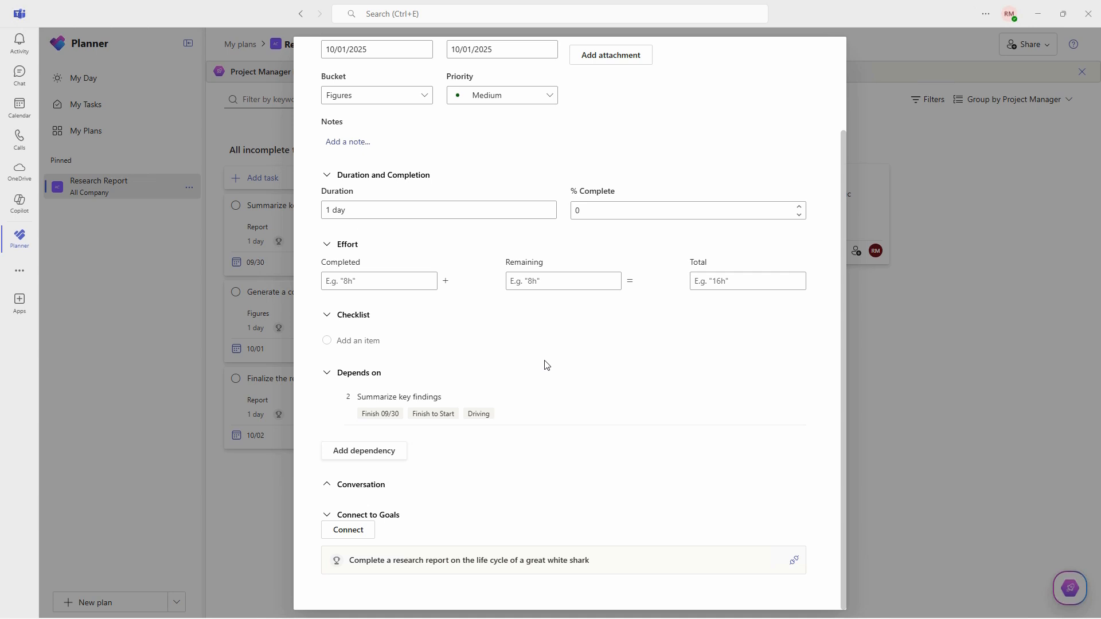
scroll(547, 365, up, 2)
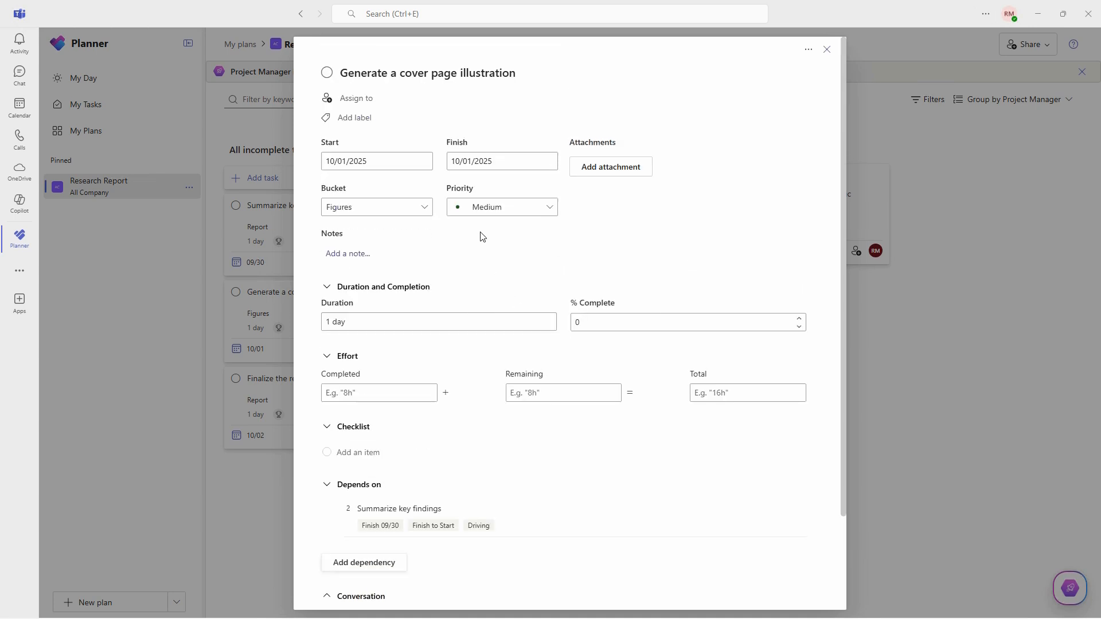
click(537, 213)
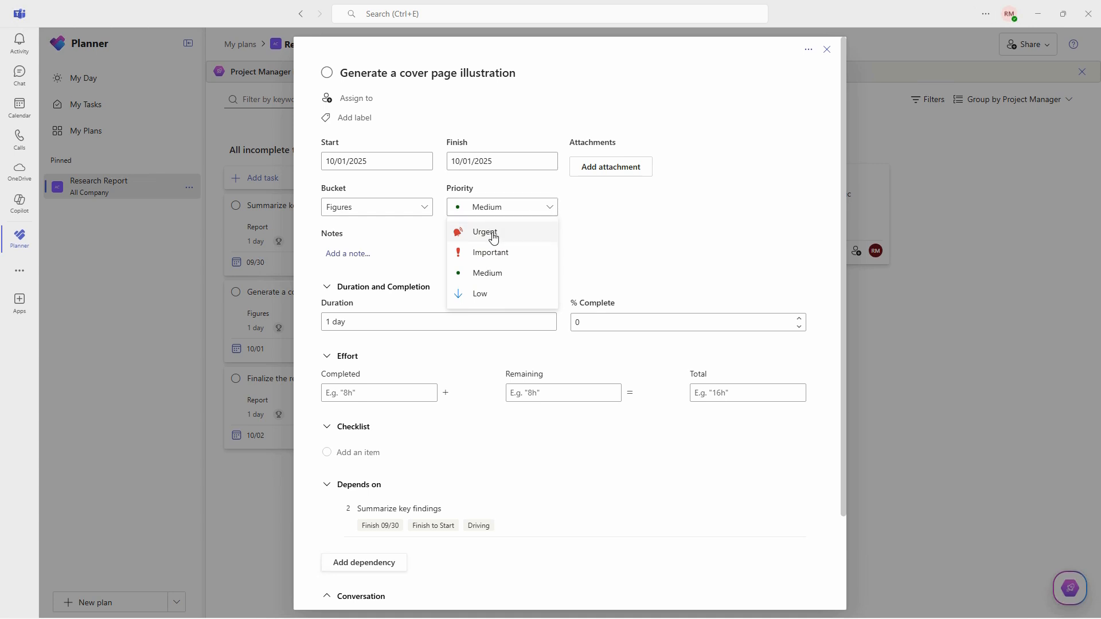
click(495, 236)
key(shift+Tab)
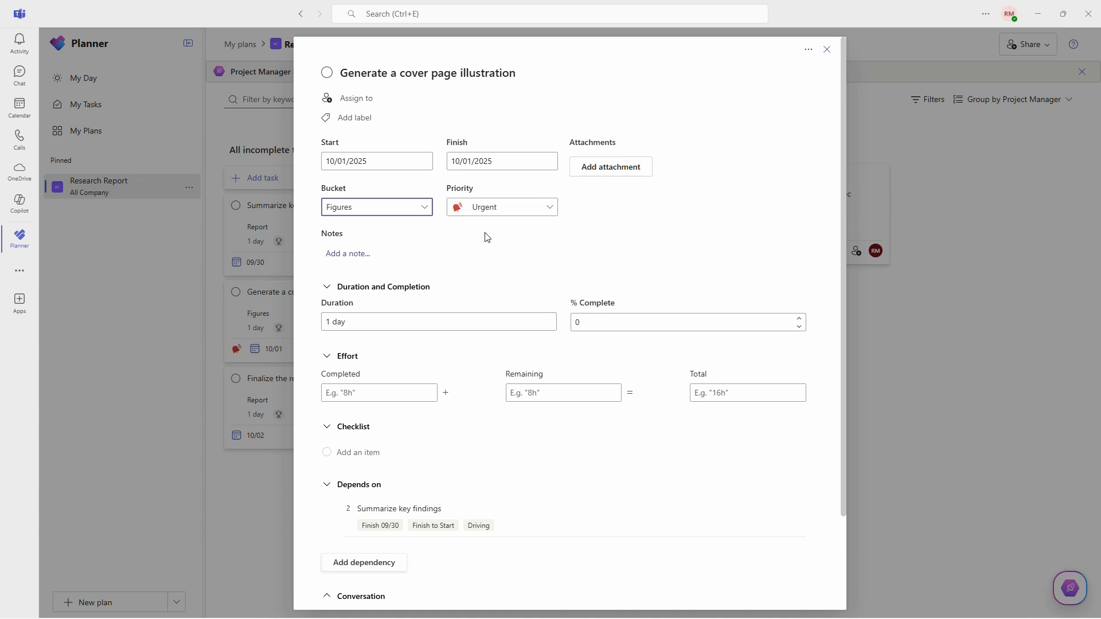
View the bucket choices and attachment sources available for the "Generate a cover page illustration" task
click(421, 211)
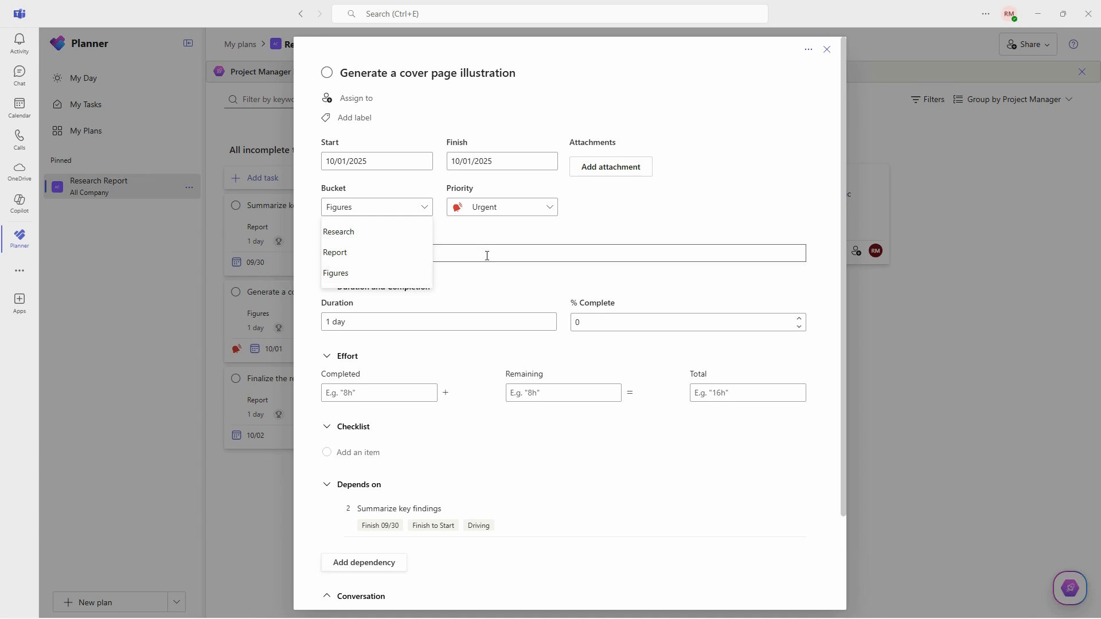
click(659, 217)
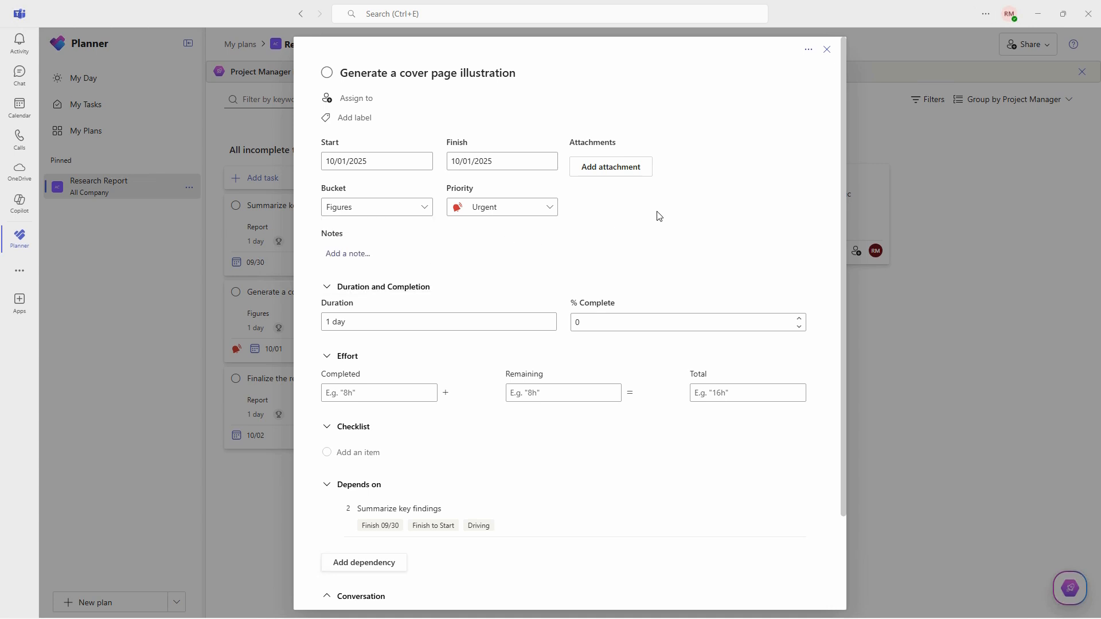
click(598, 170)
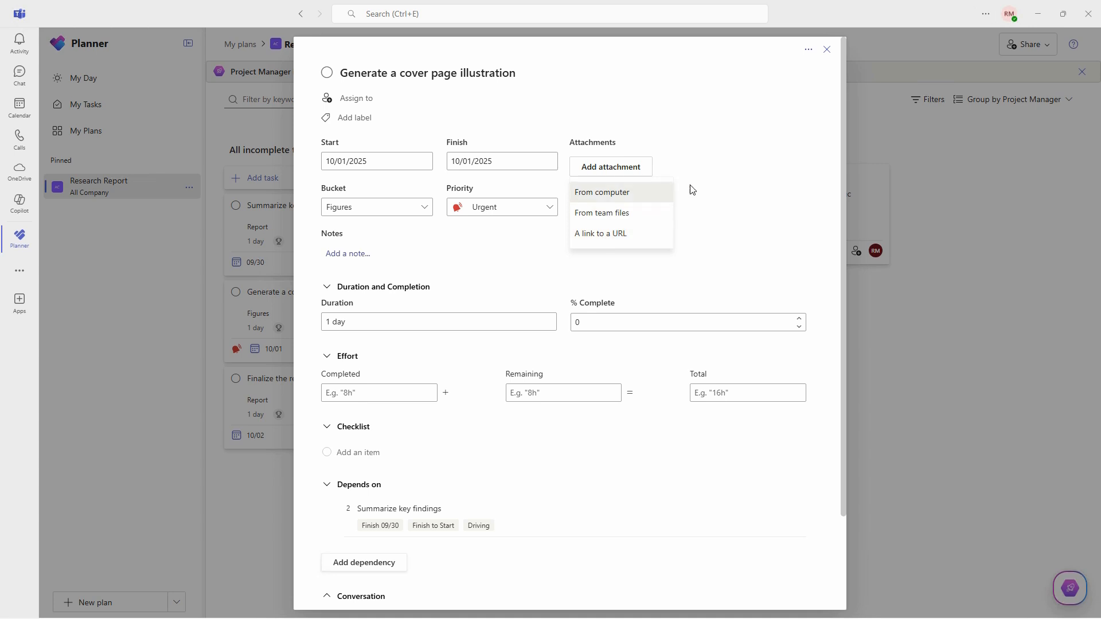
click(704, 175)
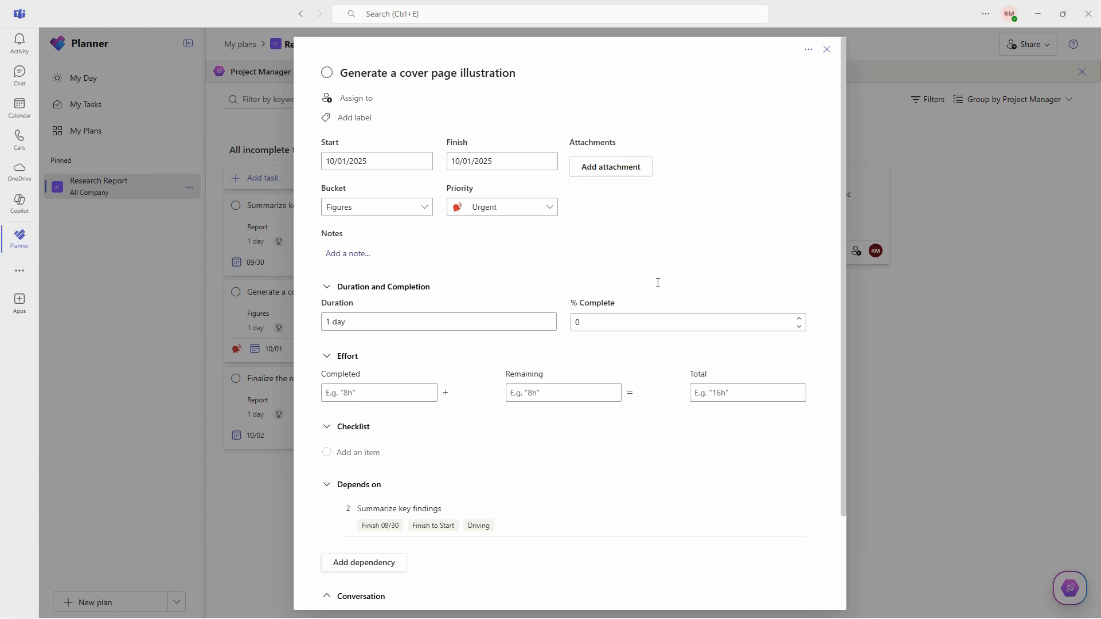
Set the "Generate a cover page illustration" task's completion to 50% and attach the Network PDF from the Desktop folder
click(664, 322)
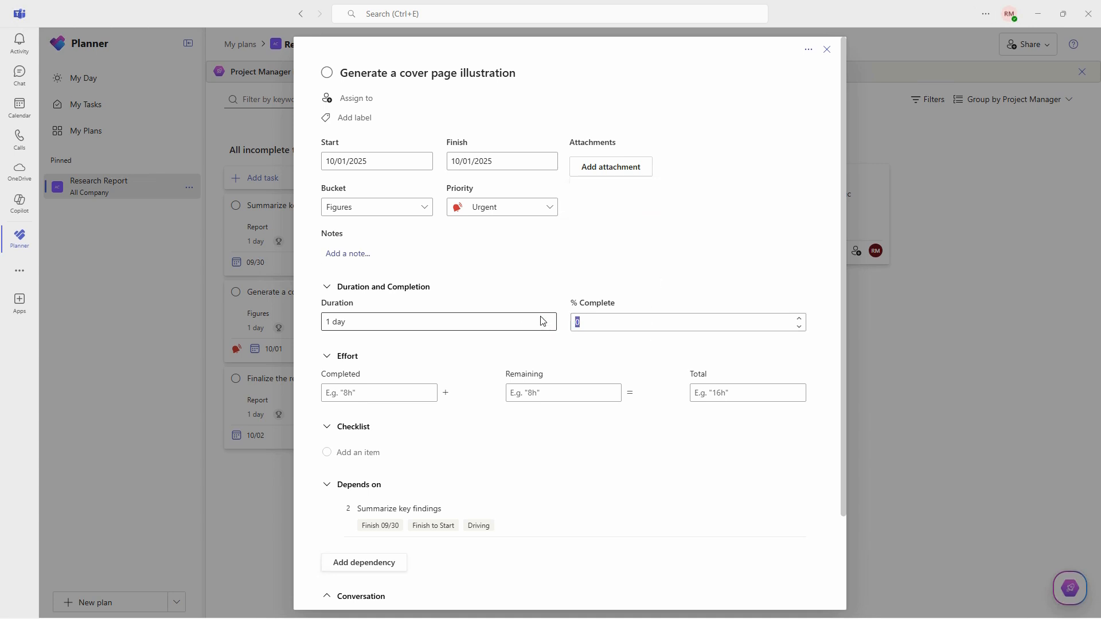
click(594, 250)
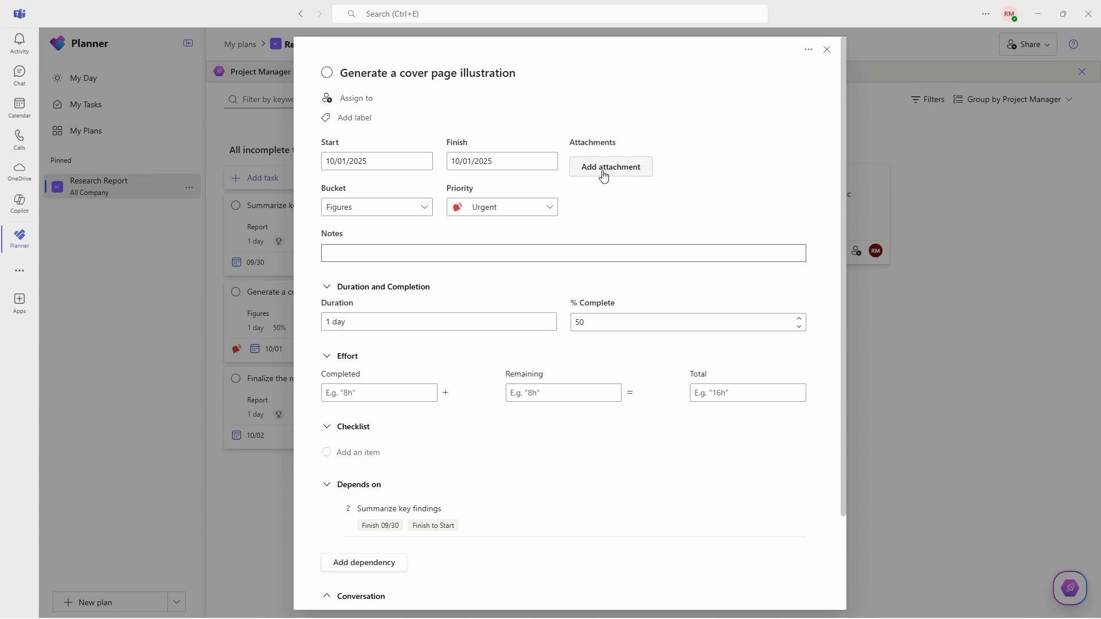
click(605, 170)
click(594, 190)
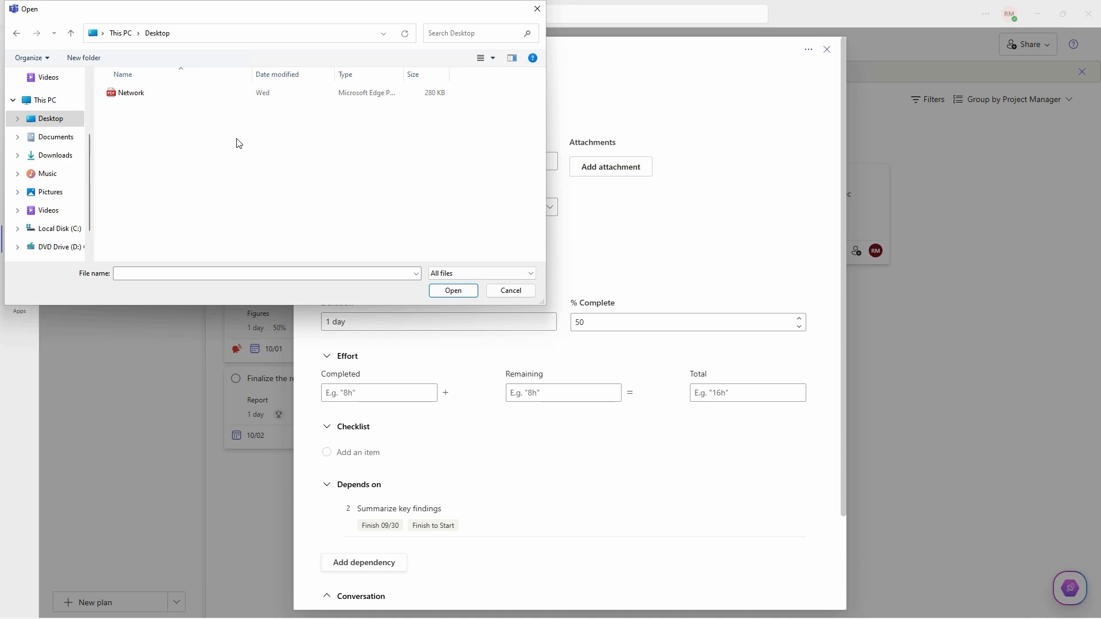
double_click(136, 95)
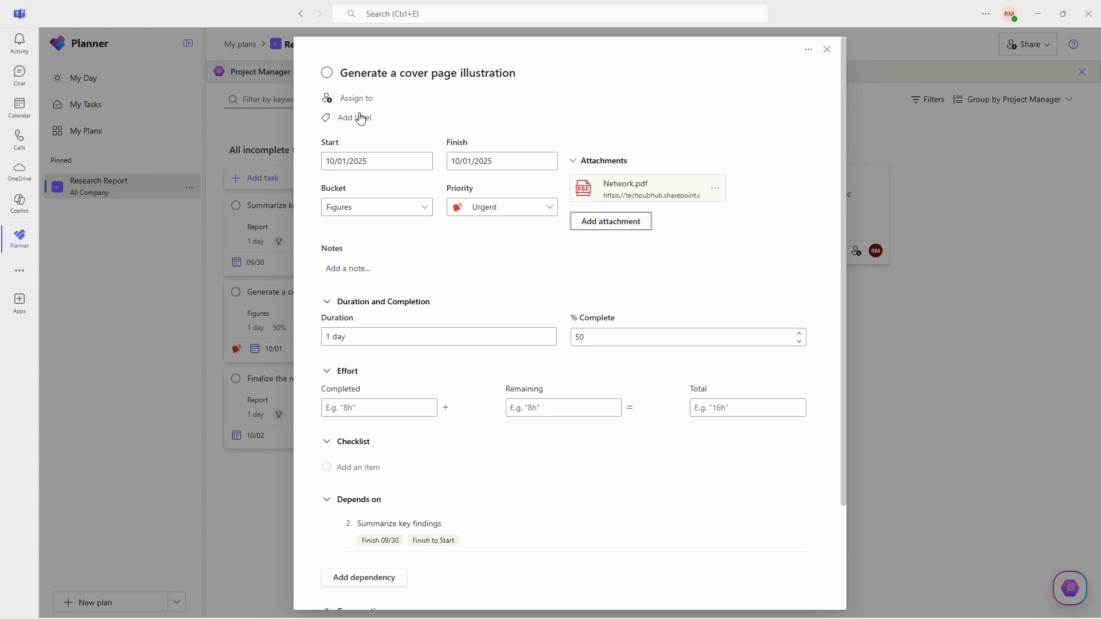
Assign the "Generate a cover page illustration" task to the listed team member, review its remaining details and close them
click(348, 98)
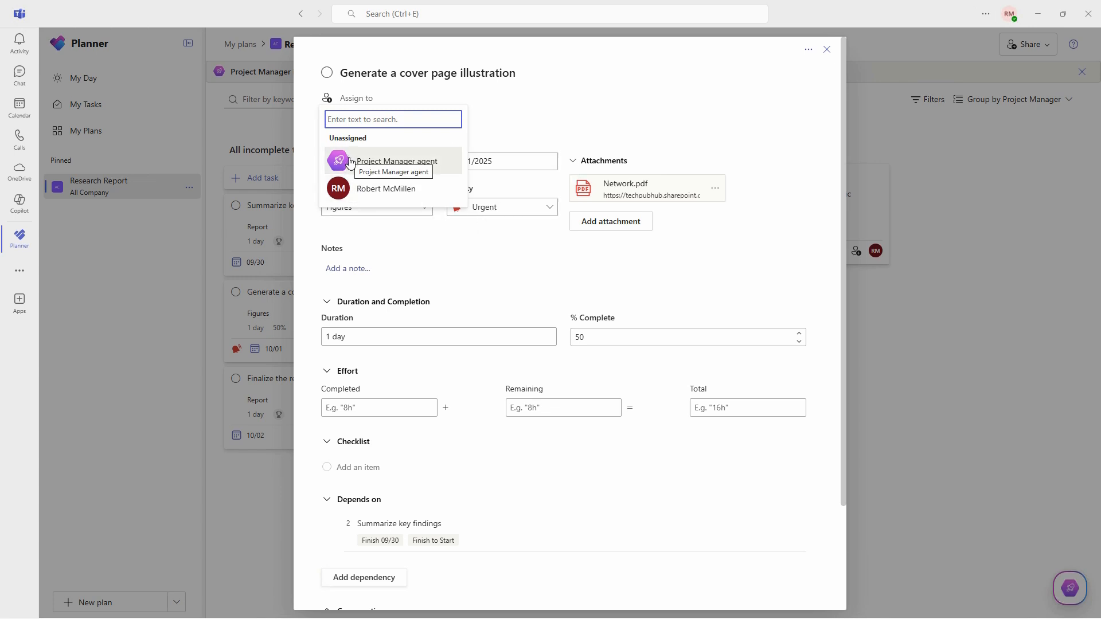
click(371, 189)
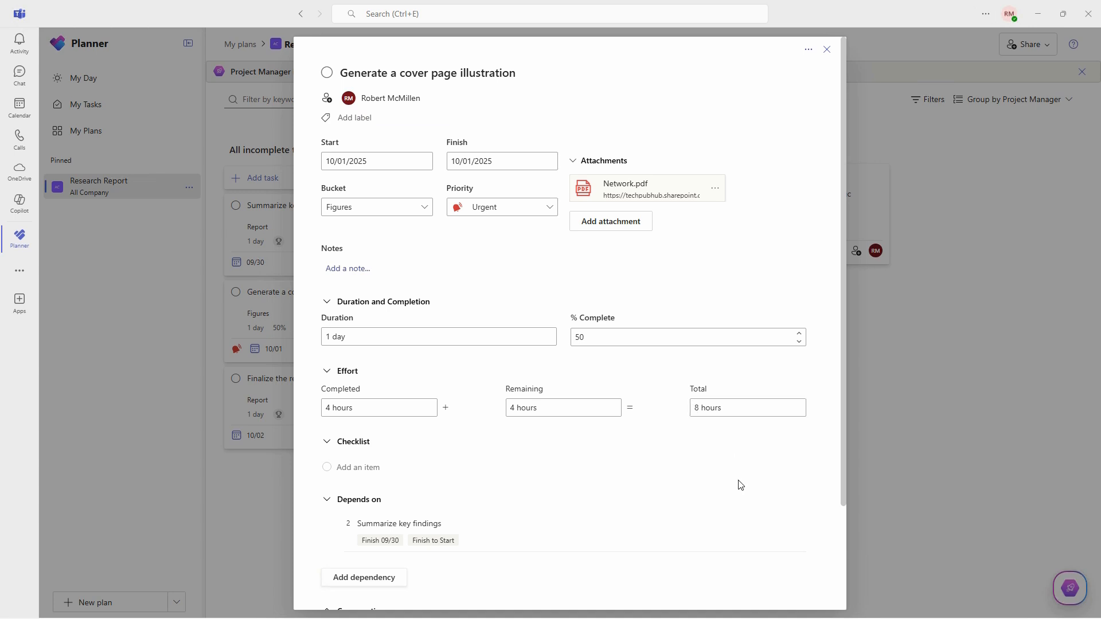
scroll(681, 463, down, 5)
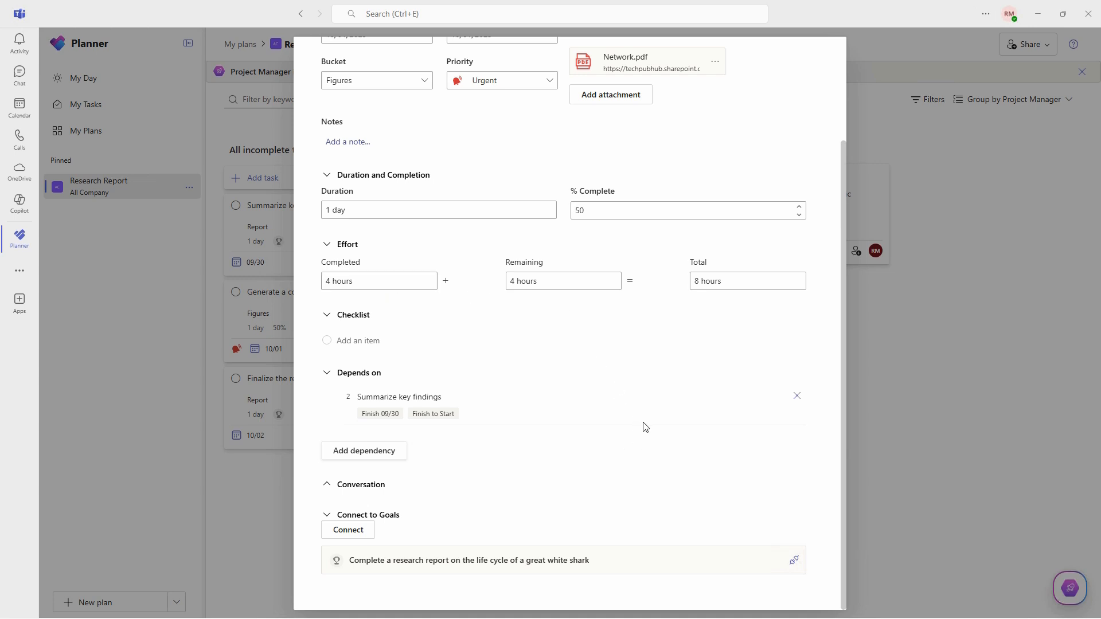
scroll(644, 429, up, 3)
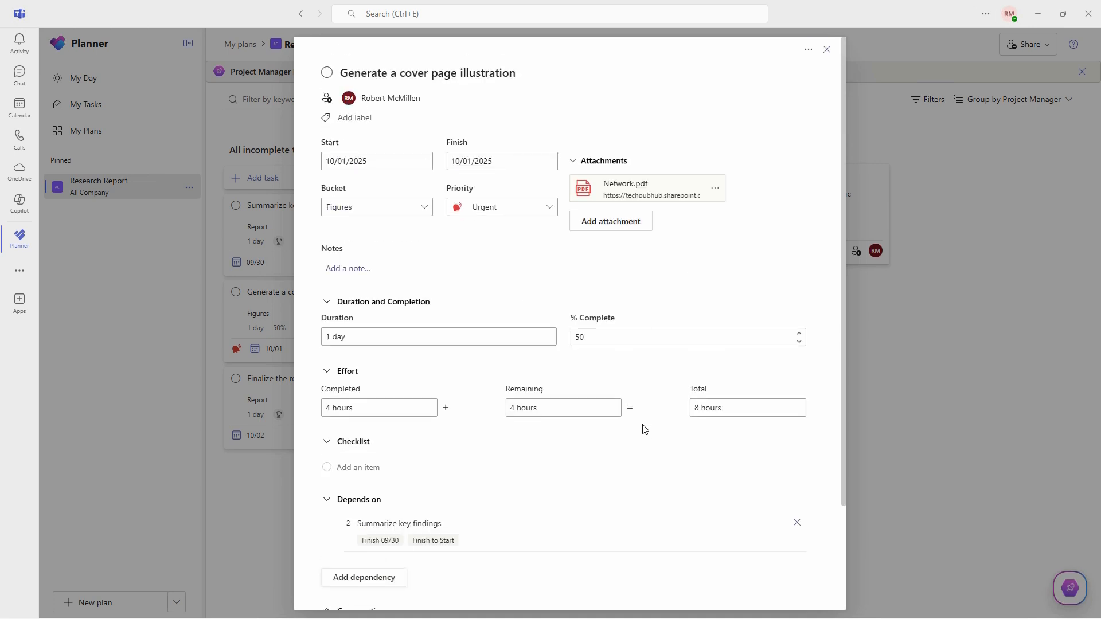
click(827, 53)
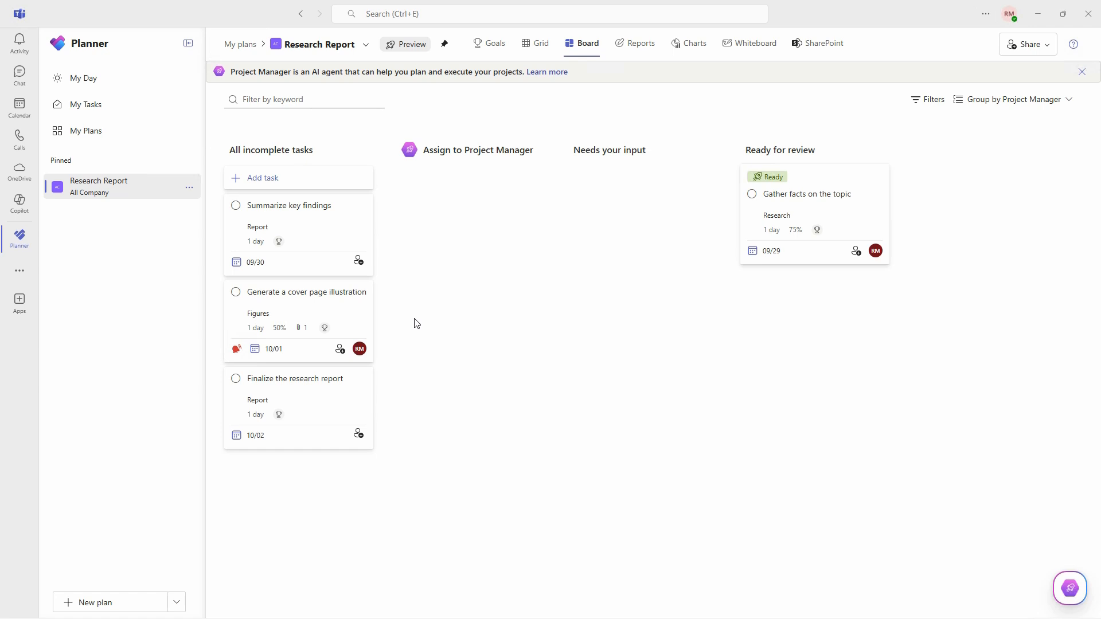
Create a basic plan named "Increase revenue" from My Plans, added to the pinned plans and the All Company group
click(94, 131)
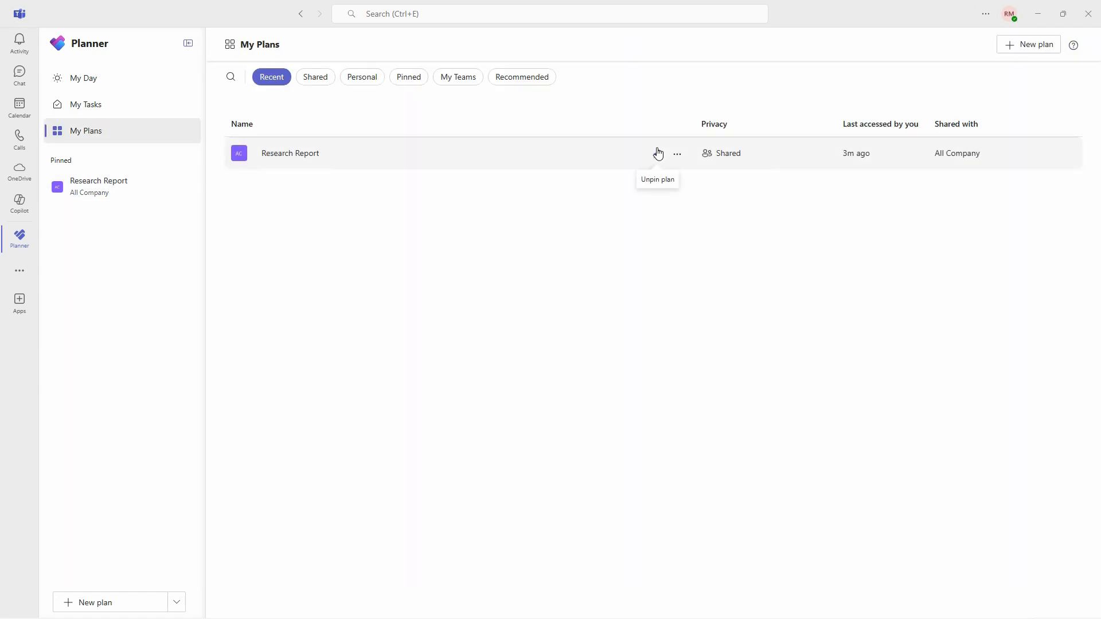
click(1016, 47)
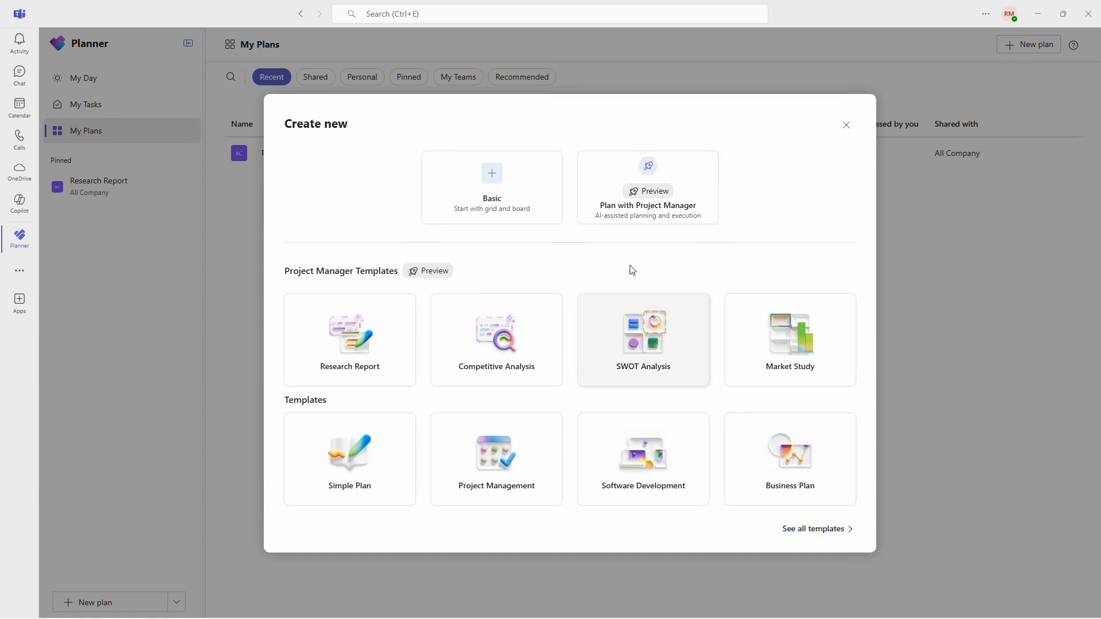
click(492, 180)
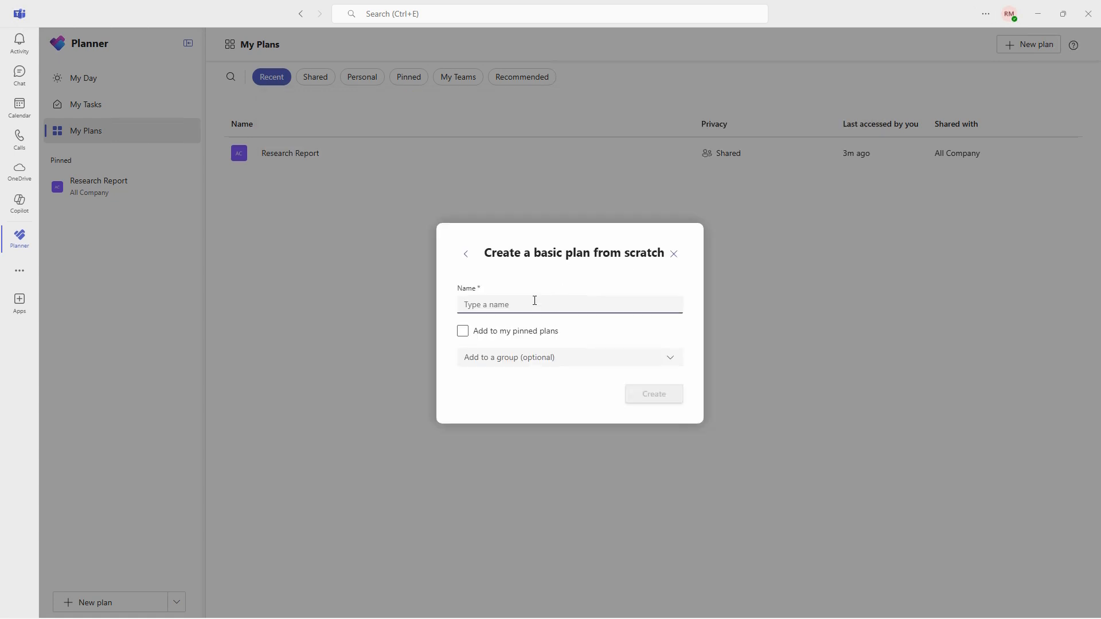
text(Increase revenue)
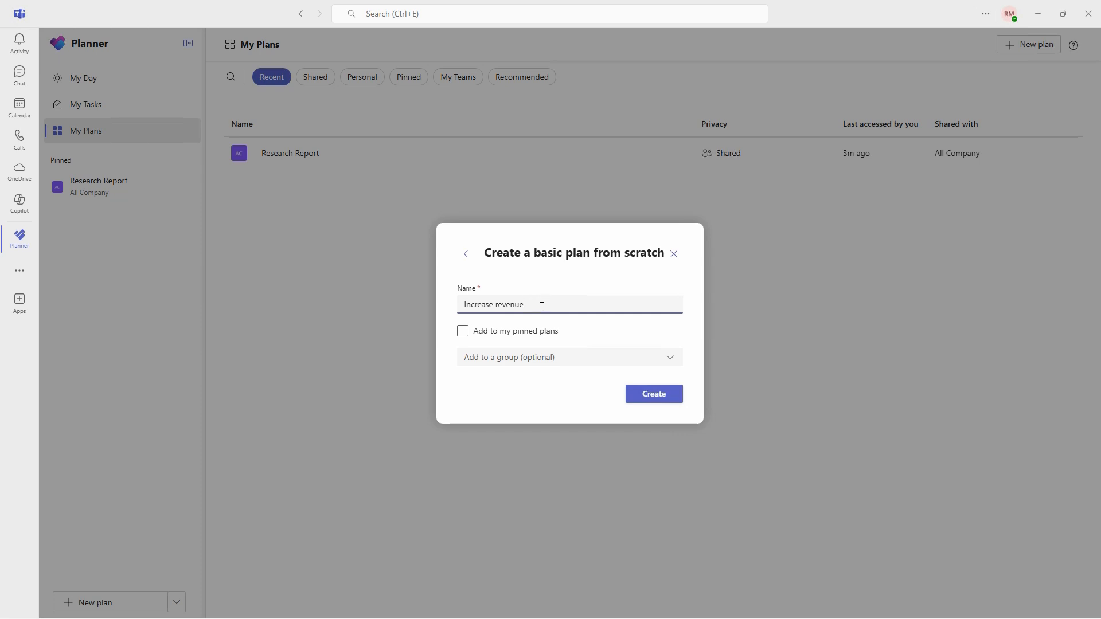
click(464, 334)
click(462, 331)
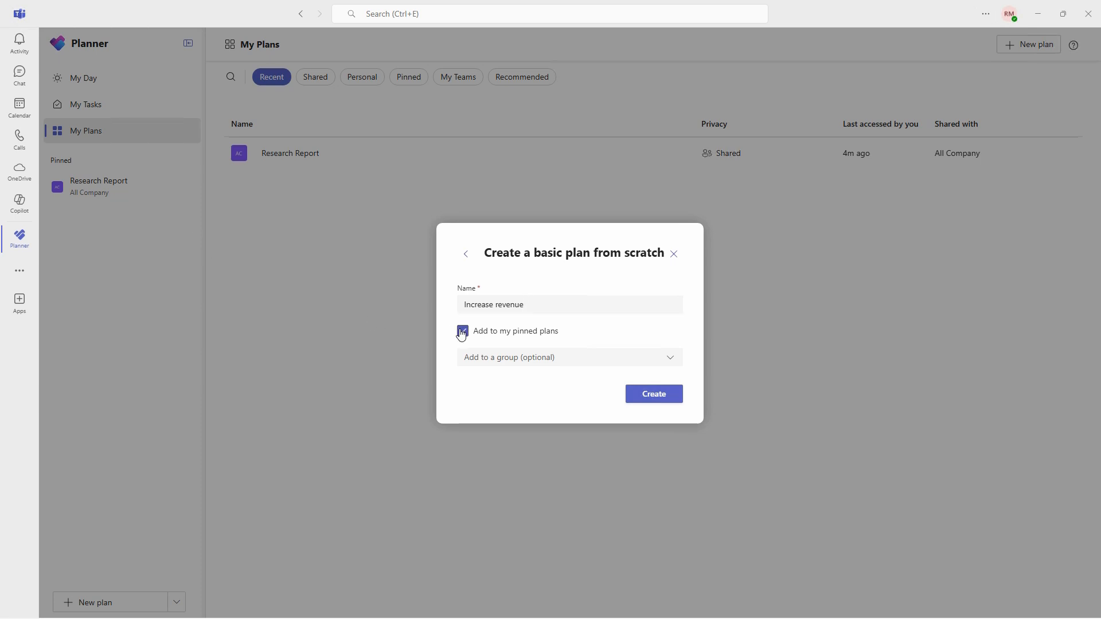
click(523, 361)
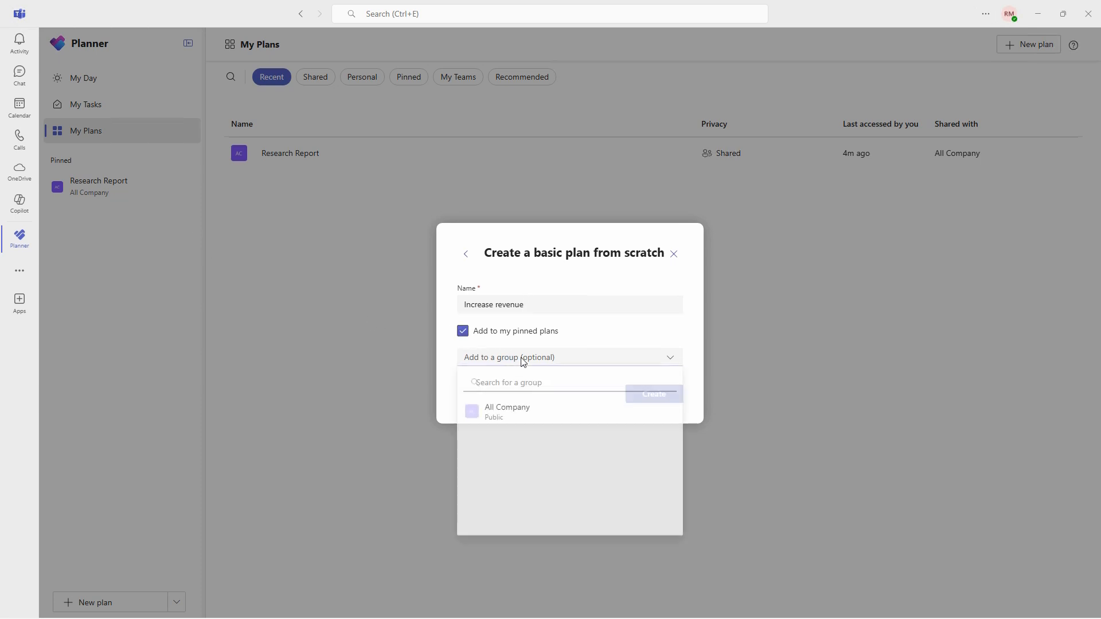
click(507, 413)
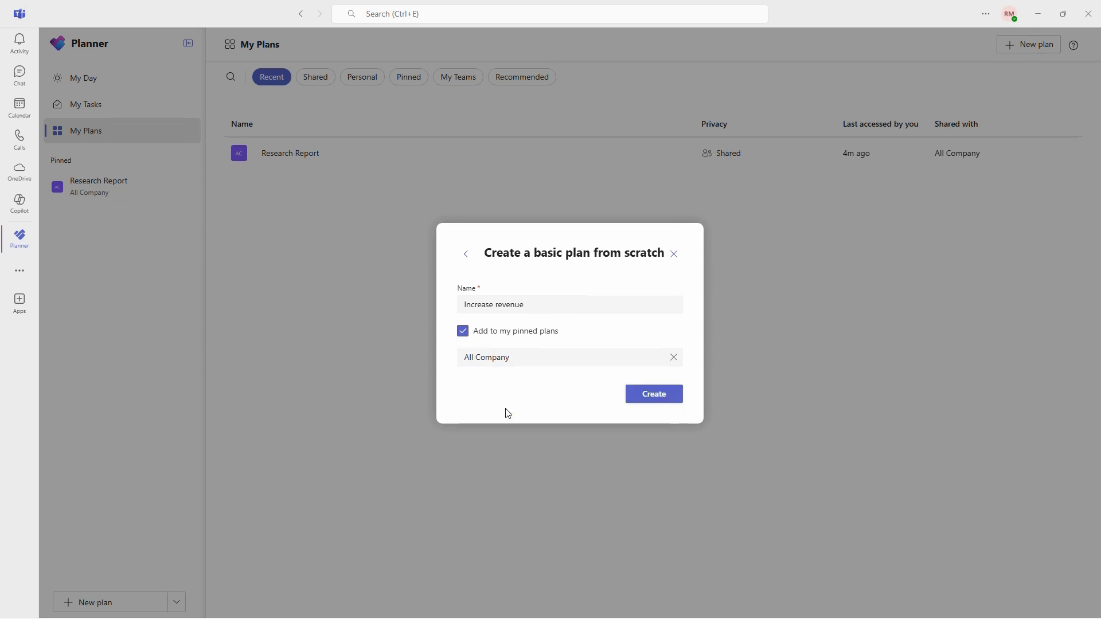
click(658, 394)
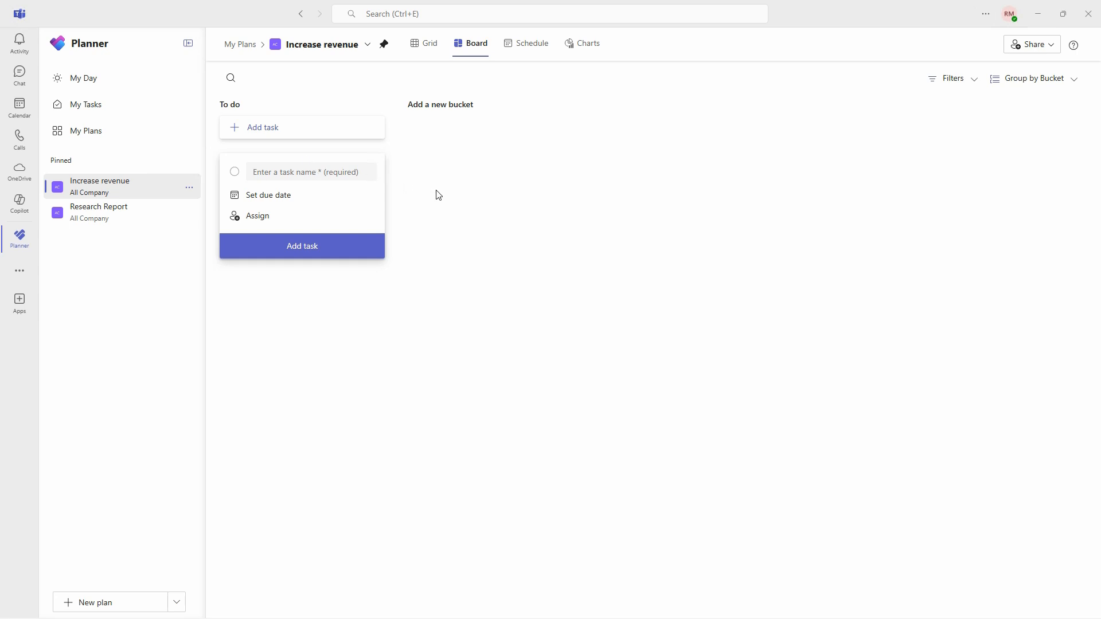
Add the task "Get more clients" to the To do bucket of the Increase revenue plan
click(313, 173)
text(Get more clients)
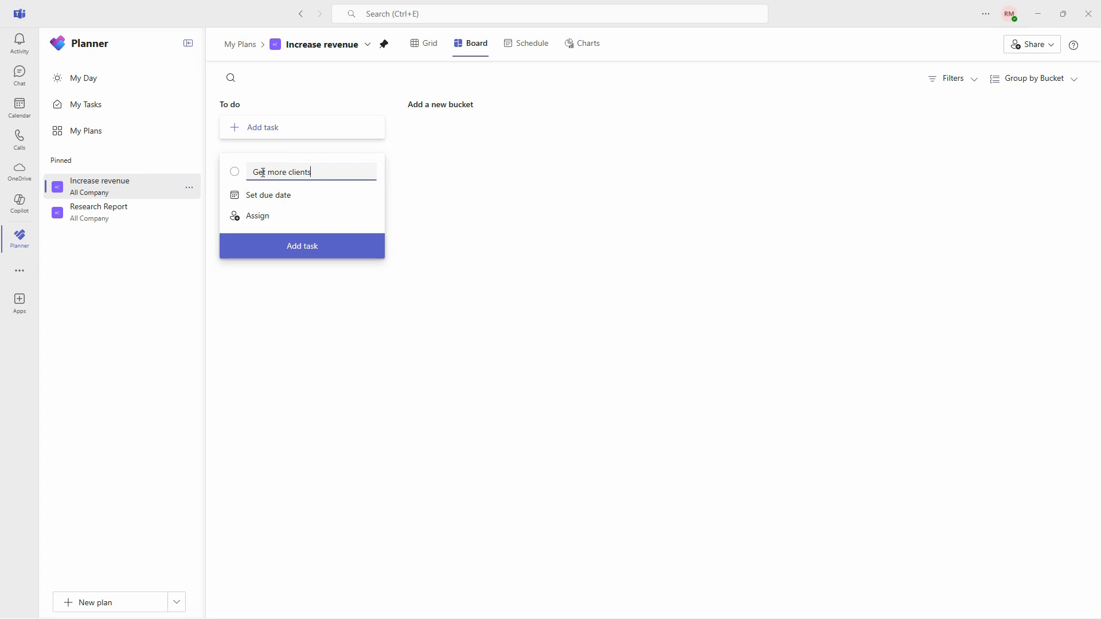
click(356, 246)
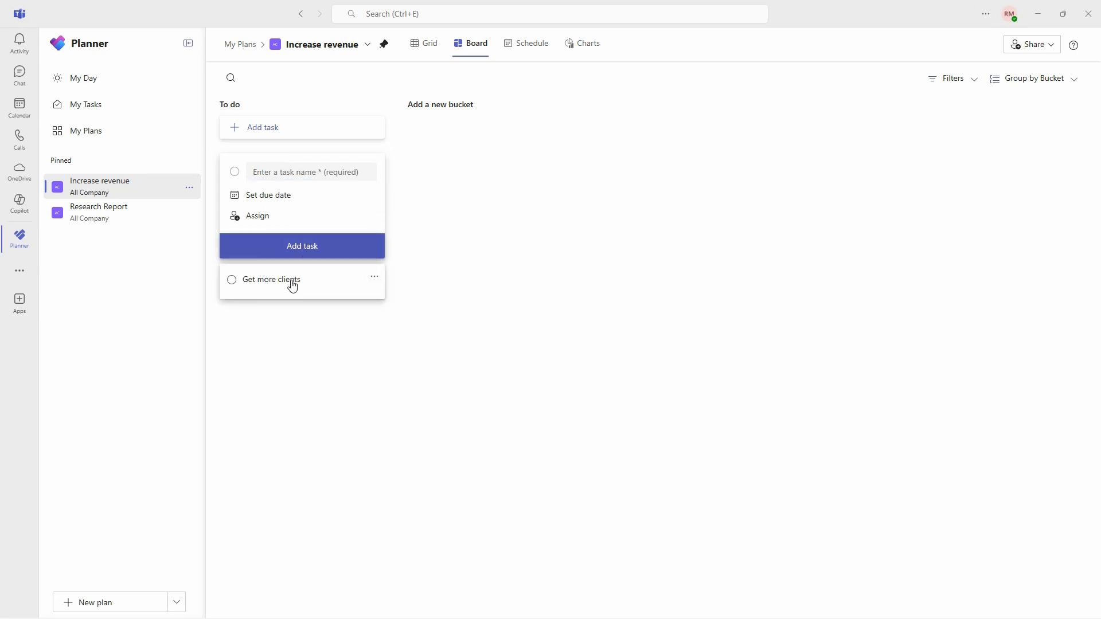
click(373, 279)
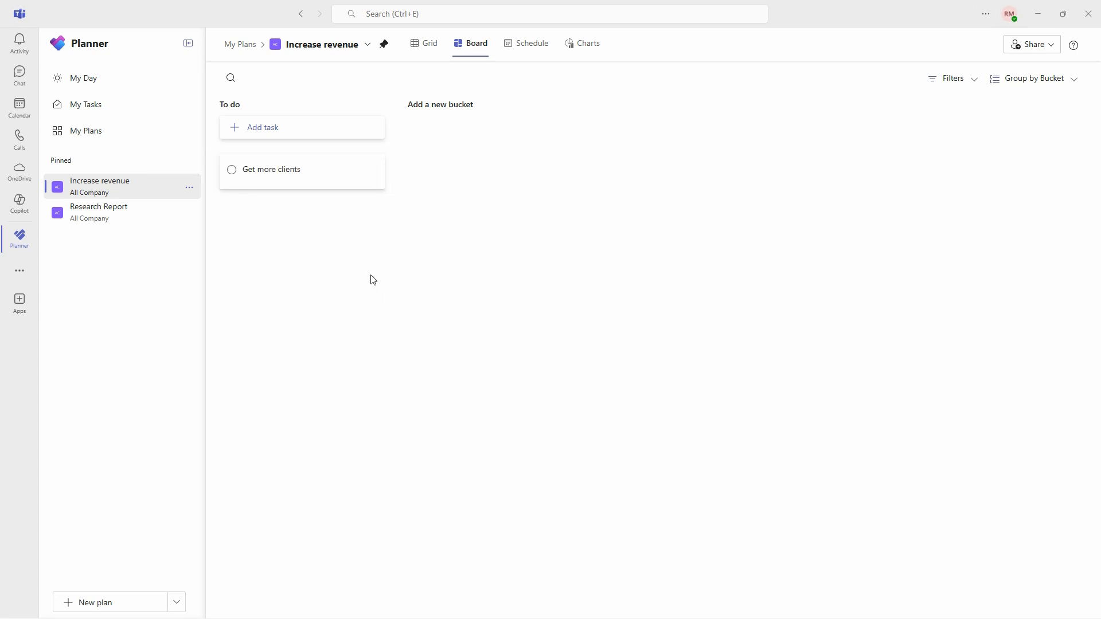
Review the detail fields, checklist, attachments and comments of the "Get more clients" task and close its details
click(298, 180)
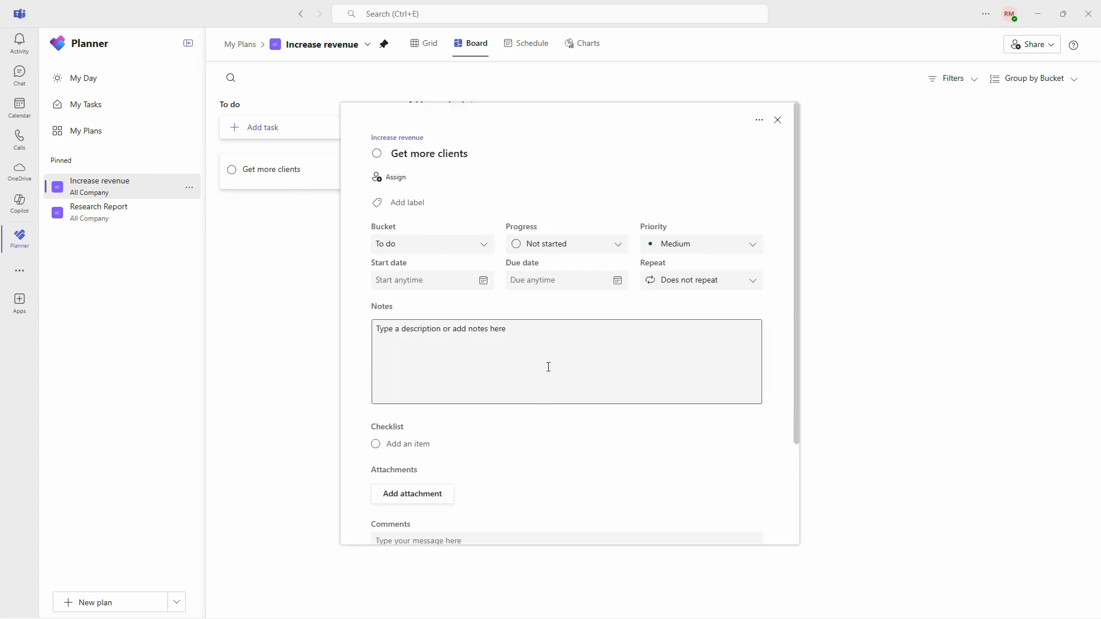
scroll(548, 351, down, 2)
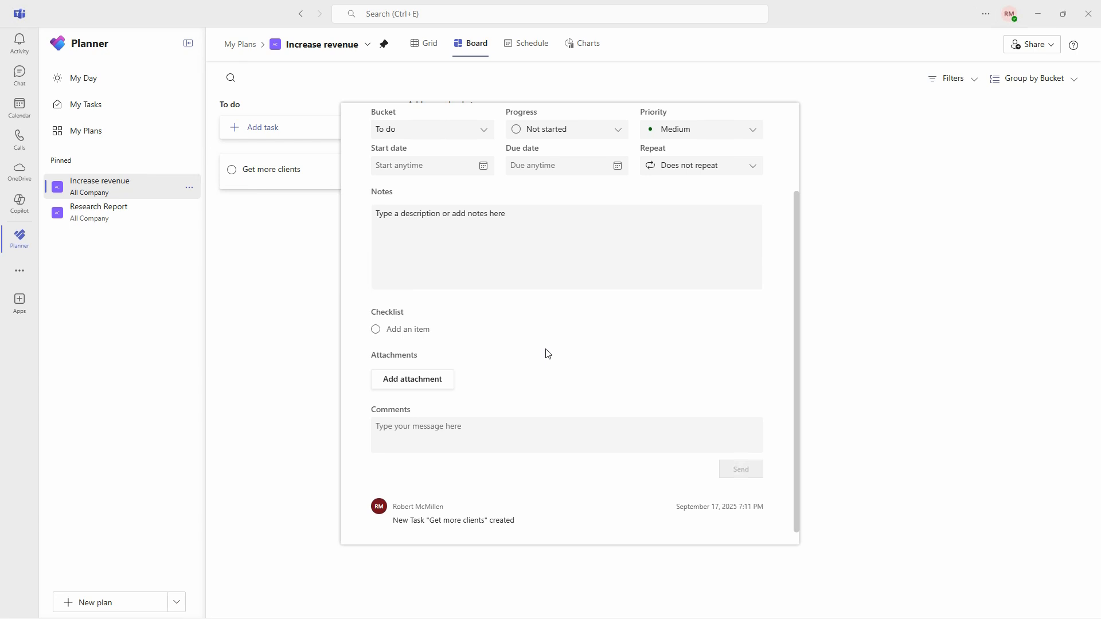
scroll(548, 354, down, 1)
scroll(548, 354, up, 3)
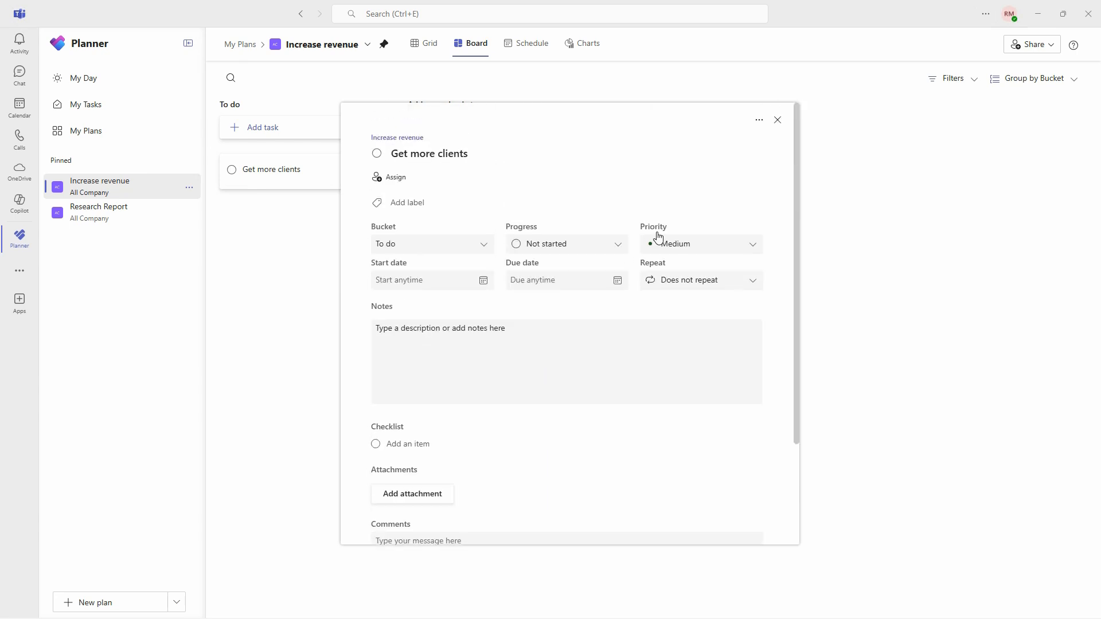
click(778, 120)
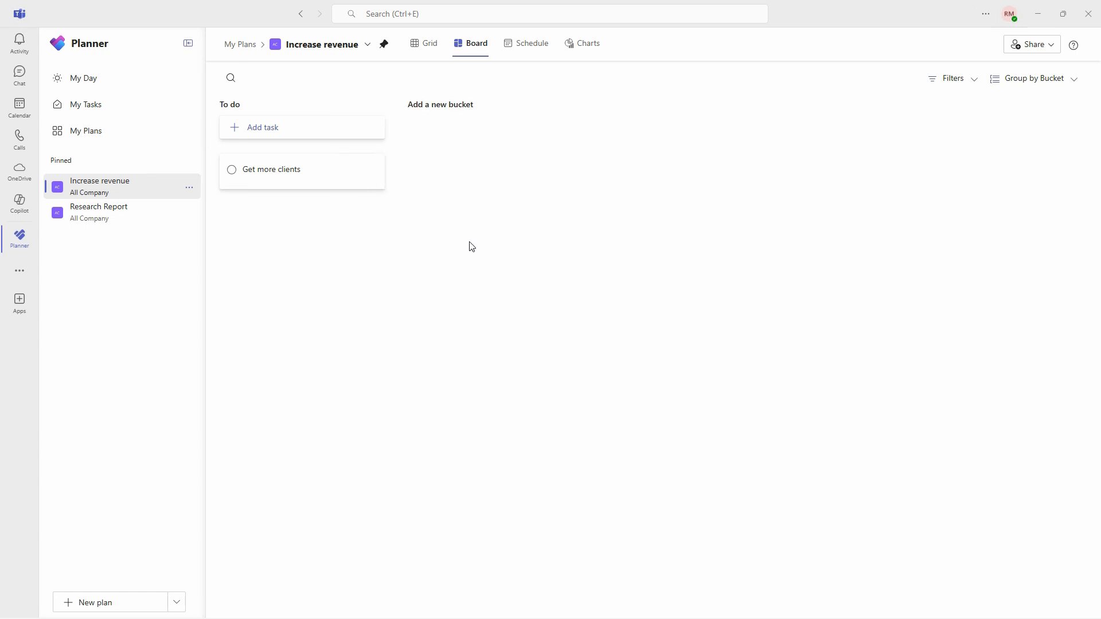
Add the task "Marketing plan" with a due date of September 27, 2025 to the To do bucket
click(275, 129)
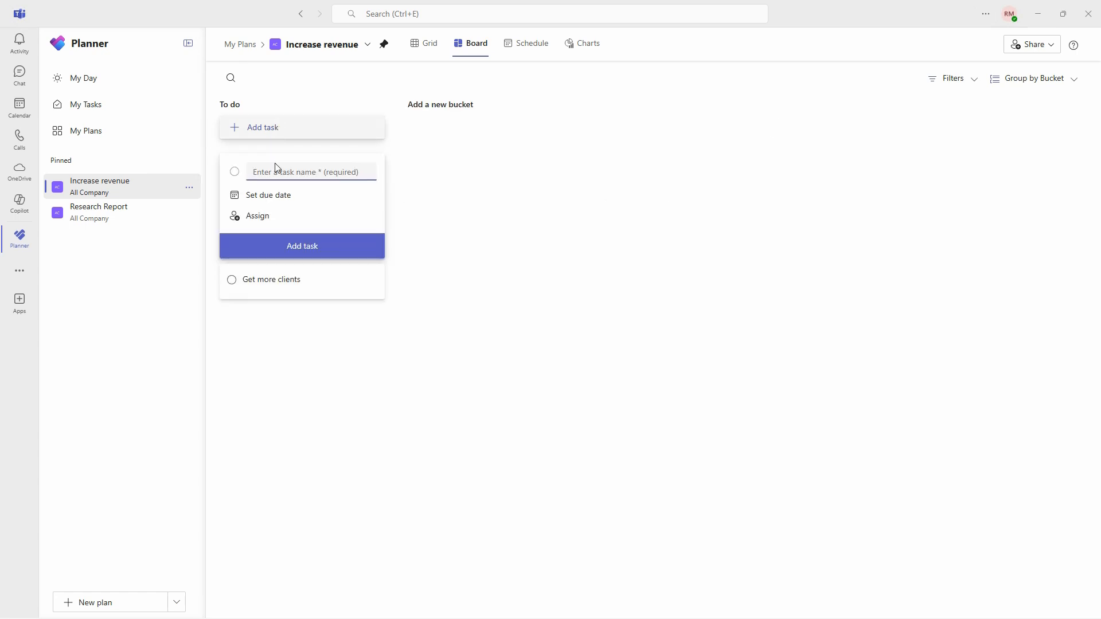
click(268, 196)
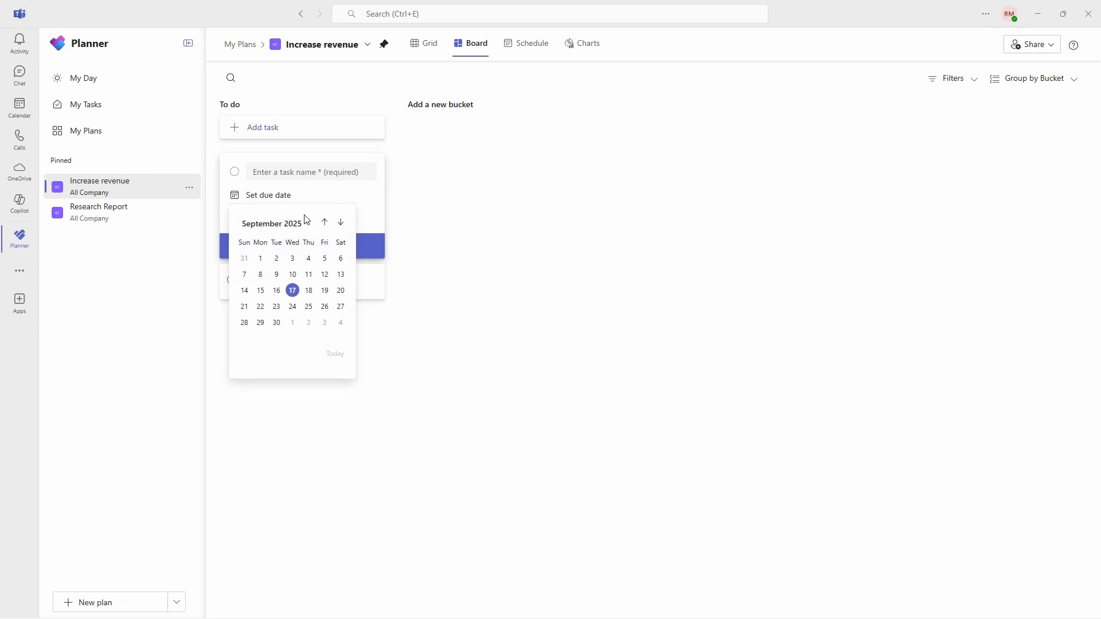
click(342, 308)
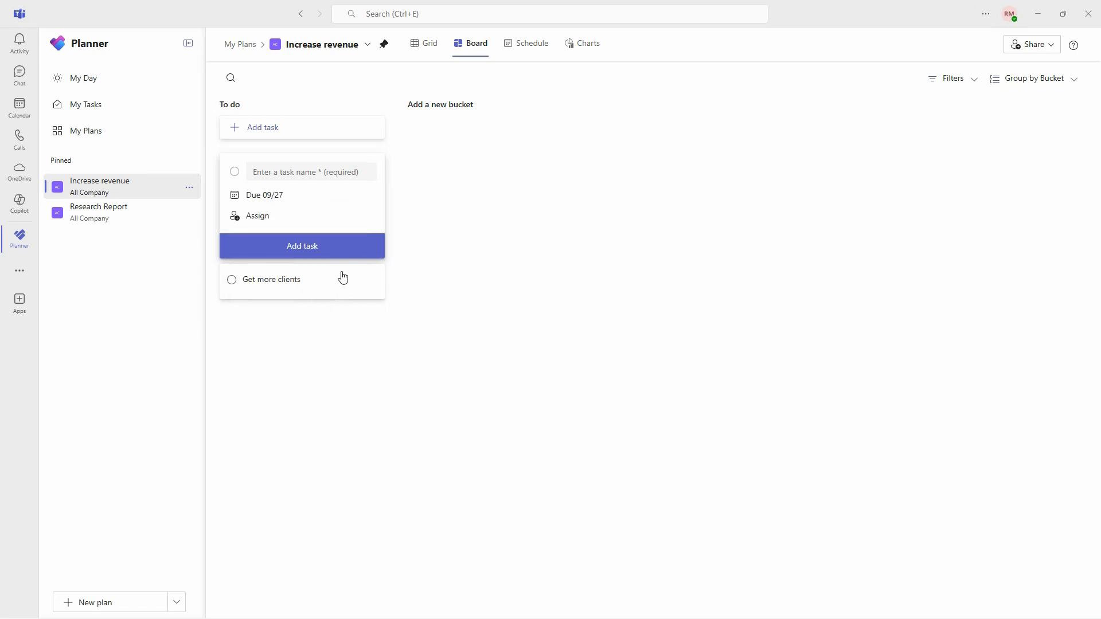
click(327, 246)
text(Marketing plan)
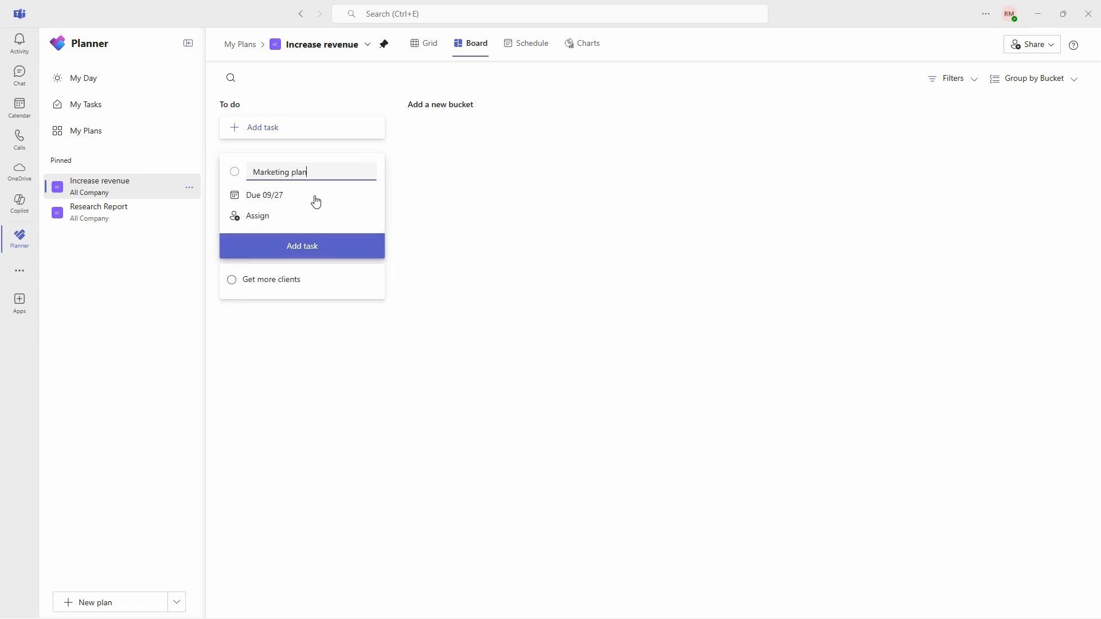
click(300, 246)
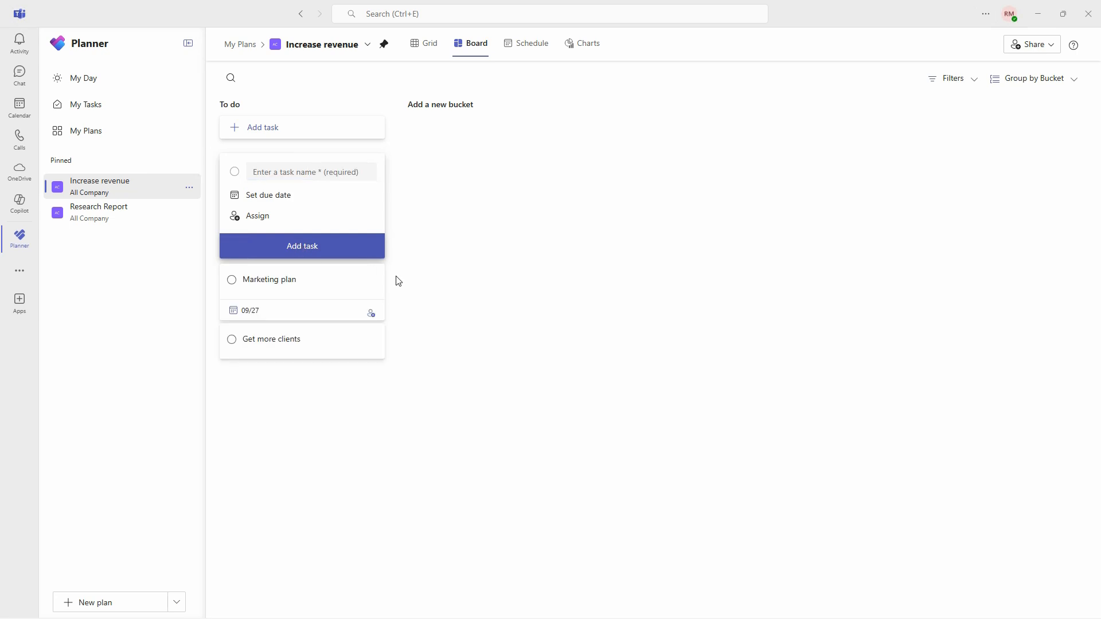
click(435, 296)
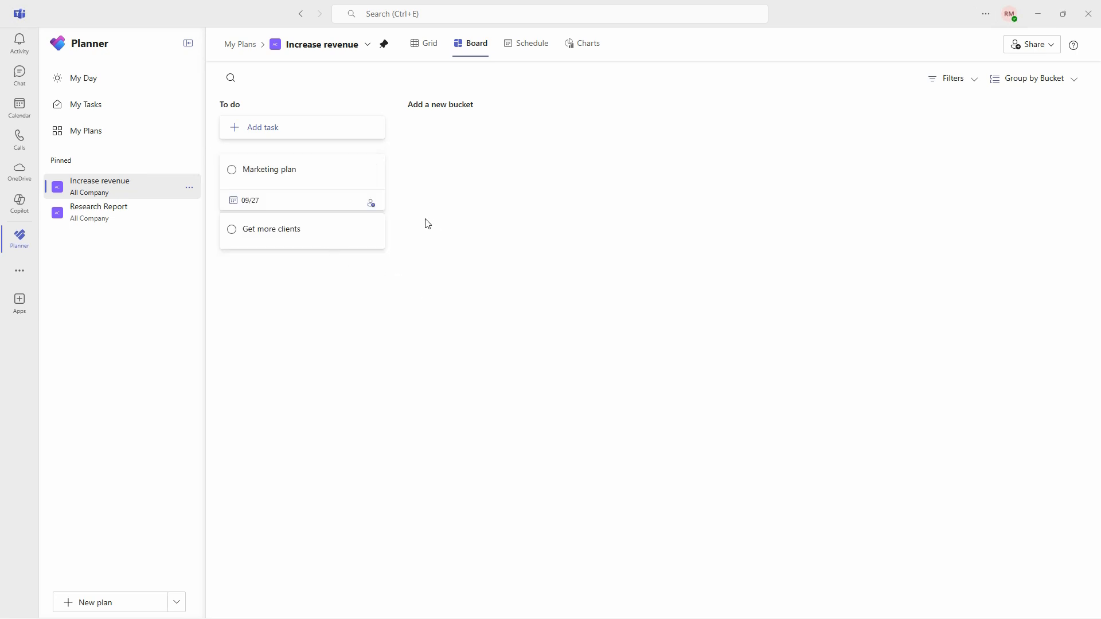
Review the details of the "Marketing plan" task and close them
click(278, 178)
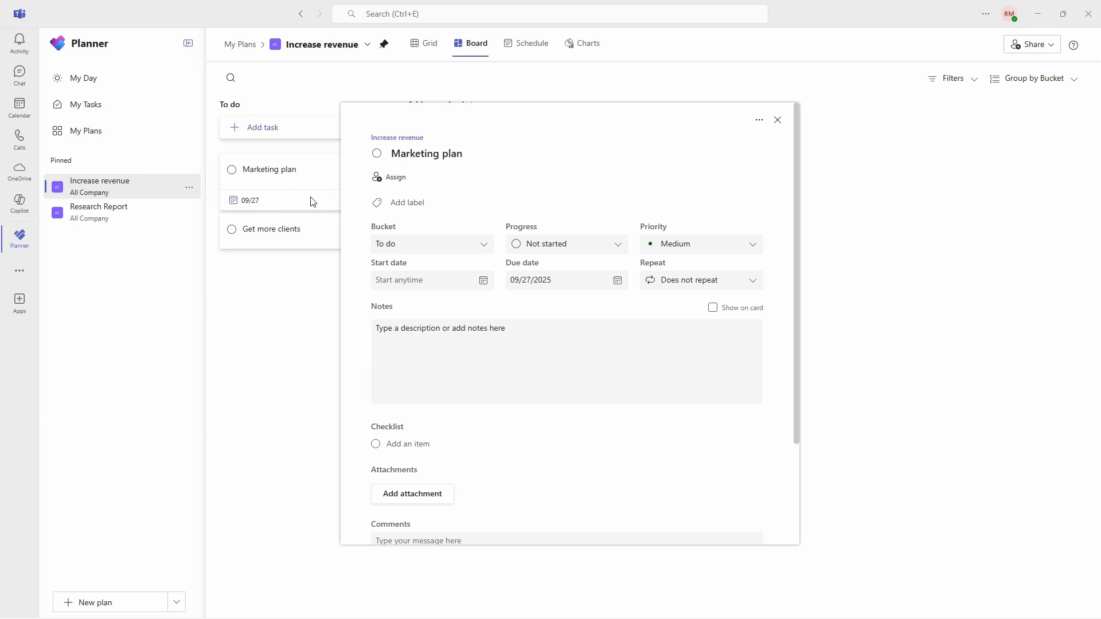
scroll(619, 238, down, 1)
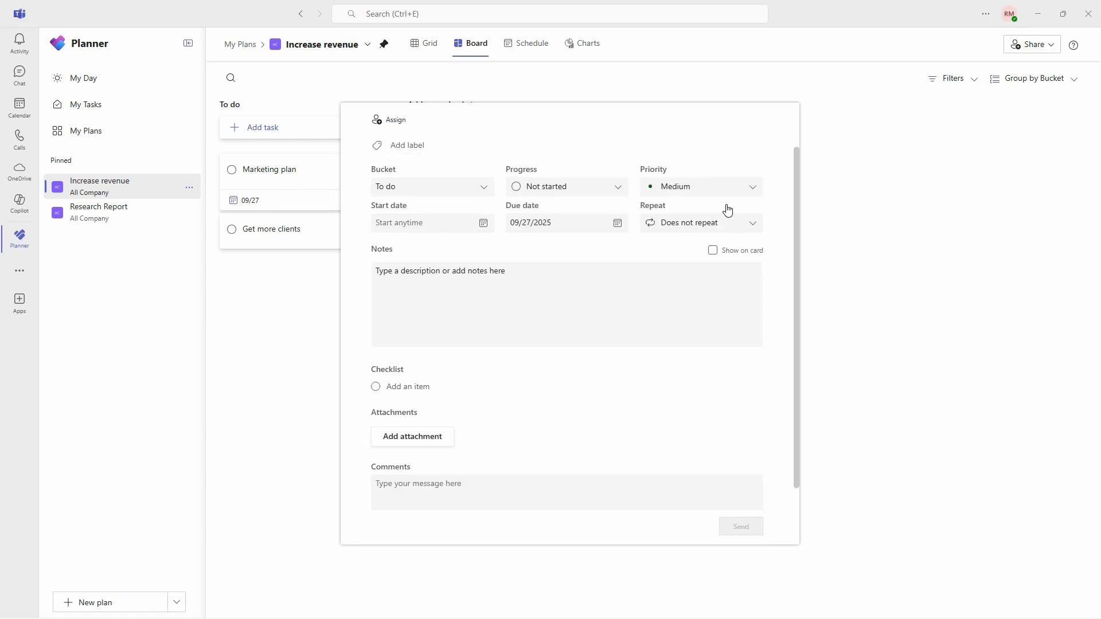
scroll(727, 210, up, 1)
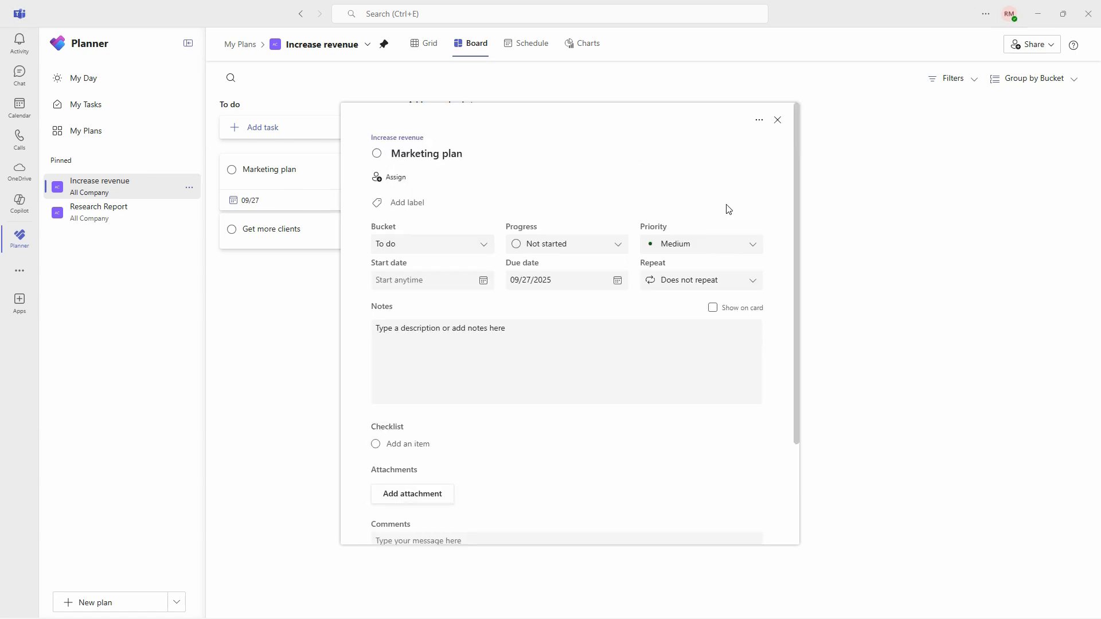
click(778, 121)
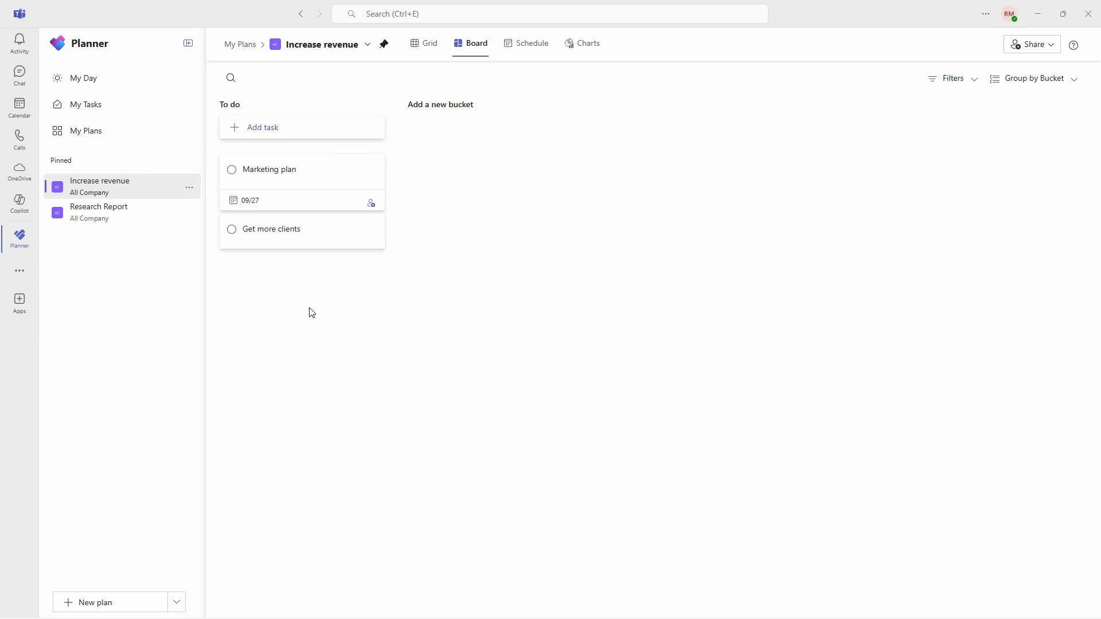
Examine the Increase revenue plan in the Grid, Schedule and Charts views
click(423, 46)
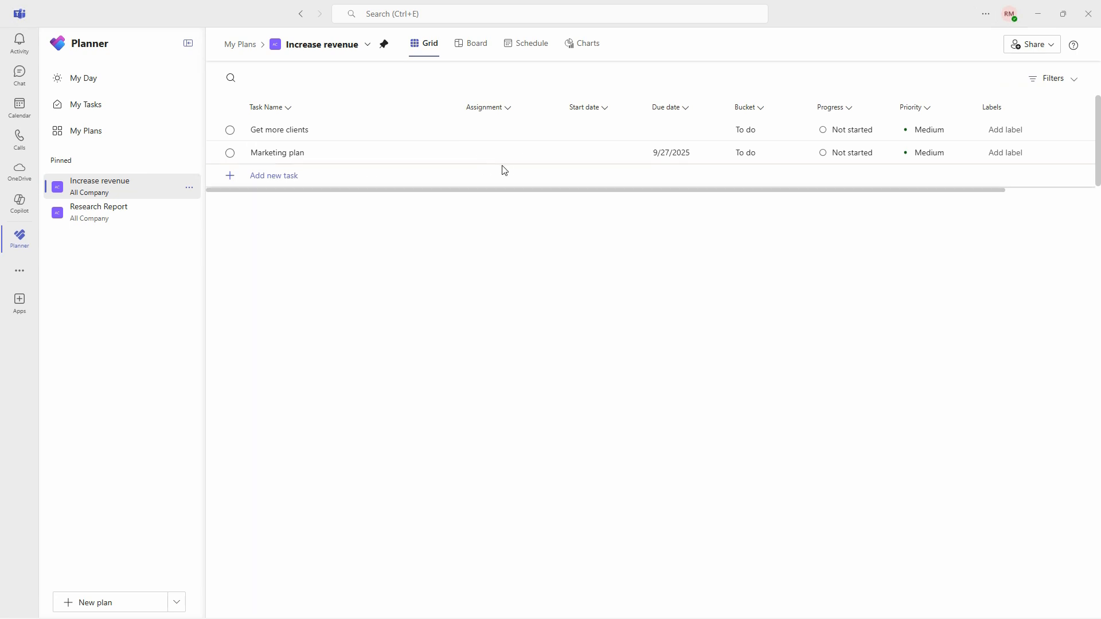
click(531, 52)
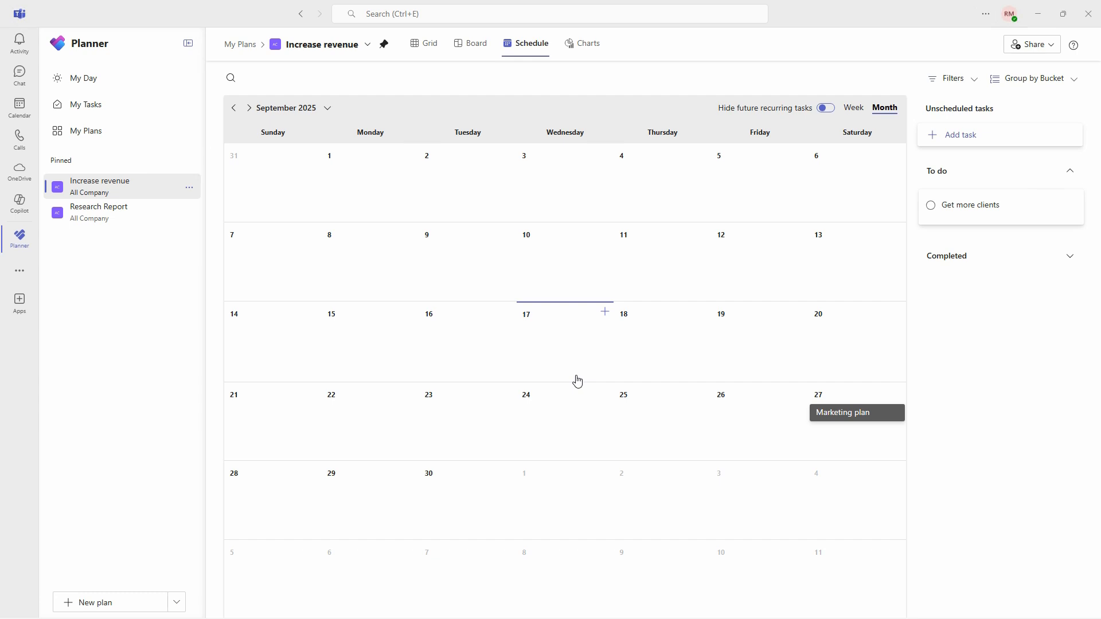
click(595, 56)
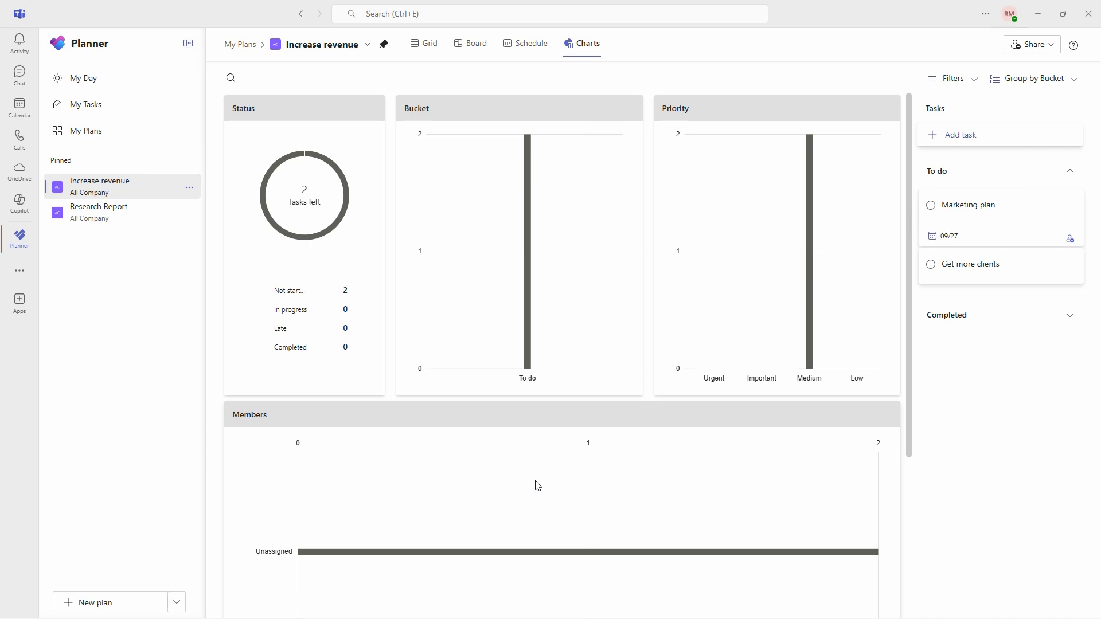
scroll(522, 480, down, 3)
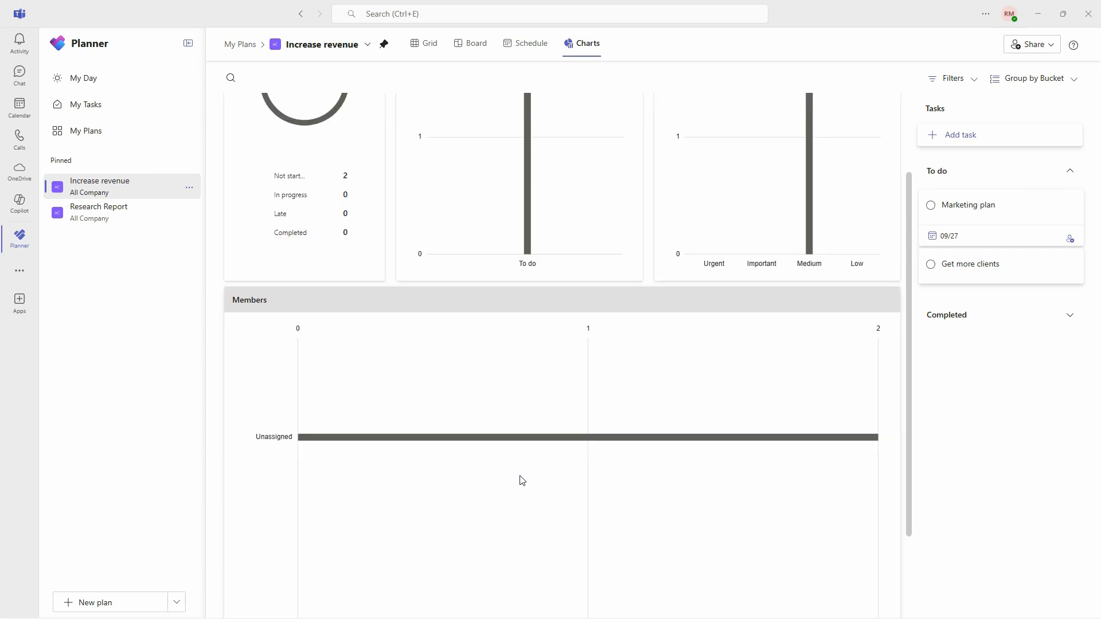
Mark the "Marketing plan" and "Get more clients" tasks as complete and expand the Completed list beside the charts
scroll(519, 480, up, 3)
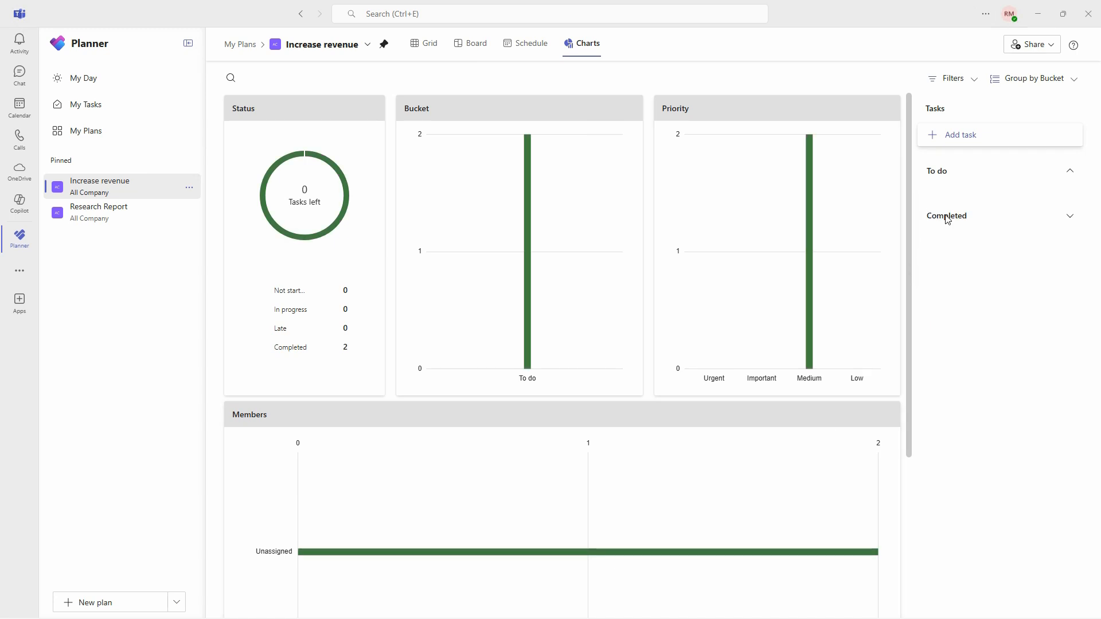
click(1070, 216)
mouse_move(983, 257)
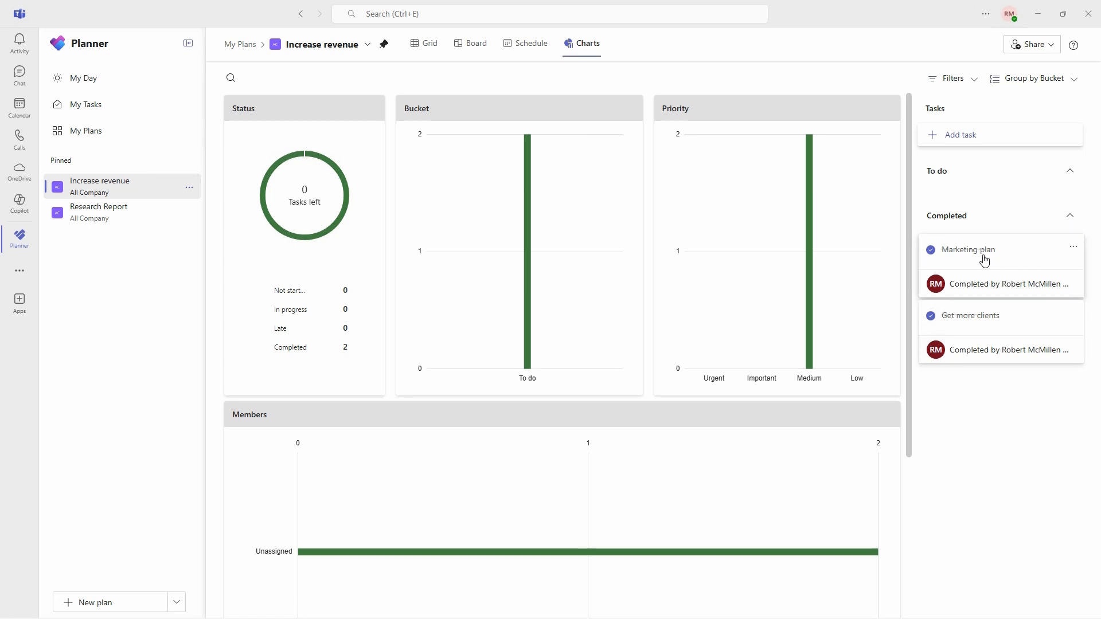